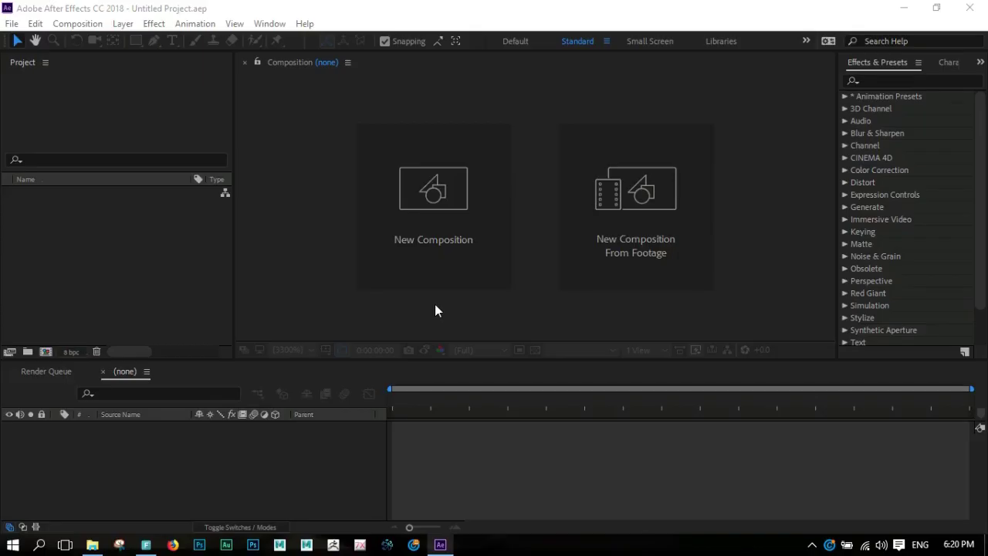
- Create Comp 1 with the HDV/HDTV 720 25 preset and a 0:00:03:00 duration
{"action": "left_click", "coordinate": [435, 239]}
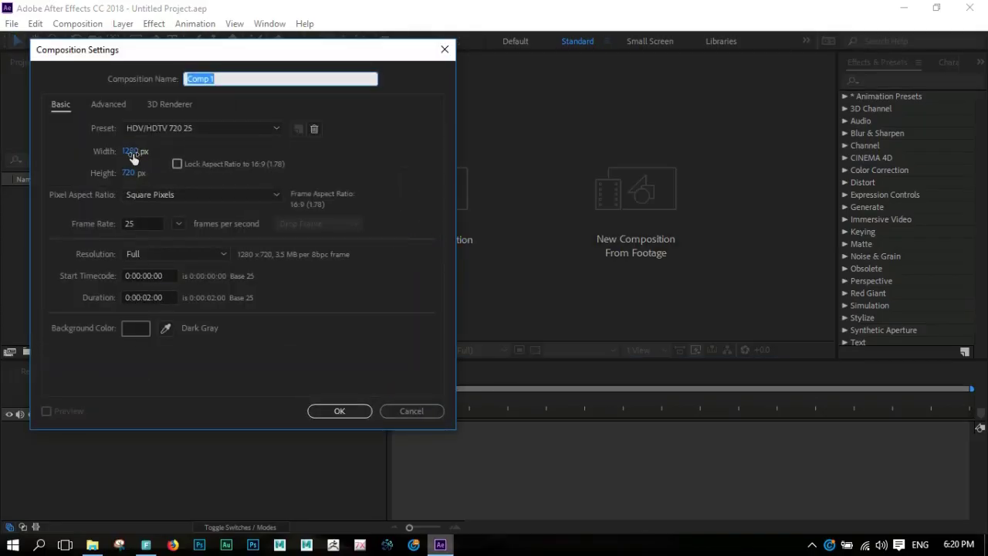
{"action": "left_click", "coordinate": [148, 298]}
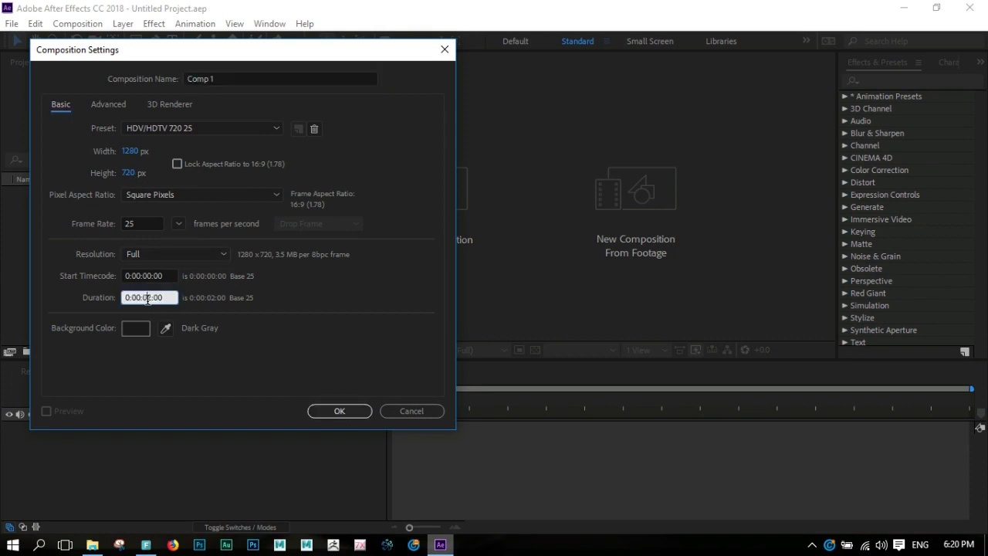
{"action": "type", "text": "3"}
{"action": "left_click", "coordinate": [335, 412]}
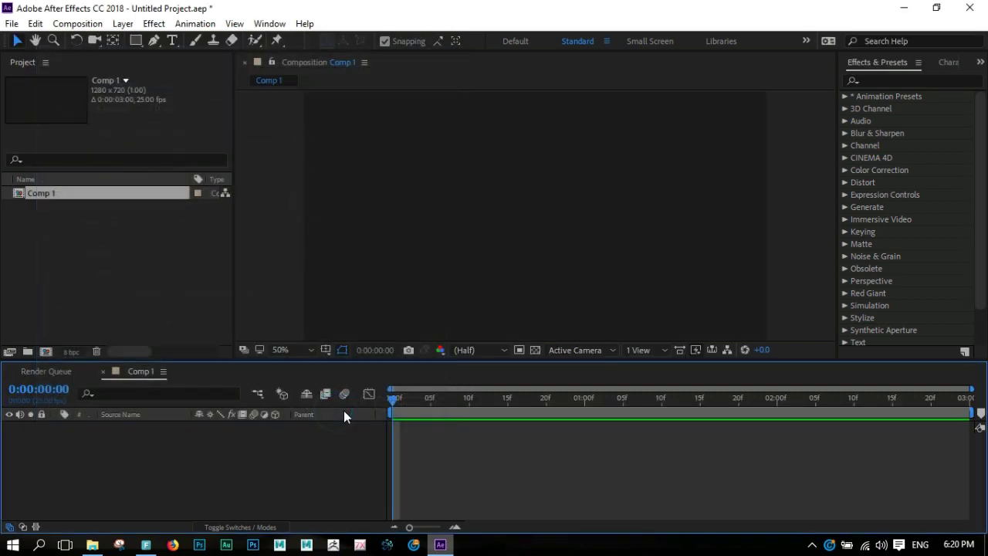
- Turn on the Title/Action Safe guides in the composition viewer
{"action": "left_click", "coordinate": [218, 448]}
{"action": "left_click", "coordinate": [325, 351]}
{"action": "left_click", "coordinate": [352, 367]}
{"action": "scroll", "coordinate": [562, 207], "scroll_direction": "up", "scroll_amount": 4}
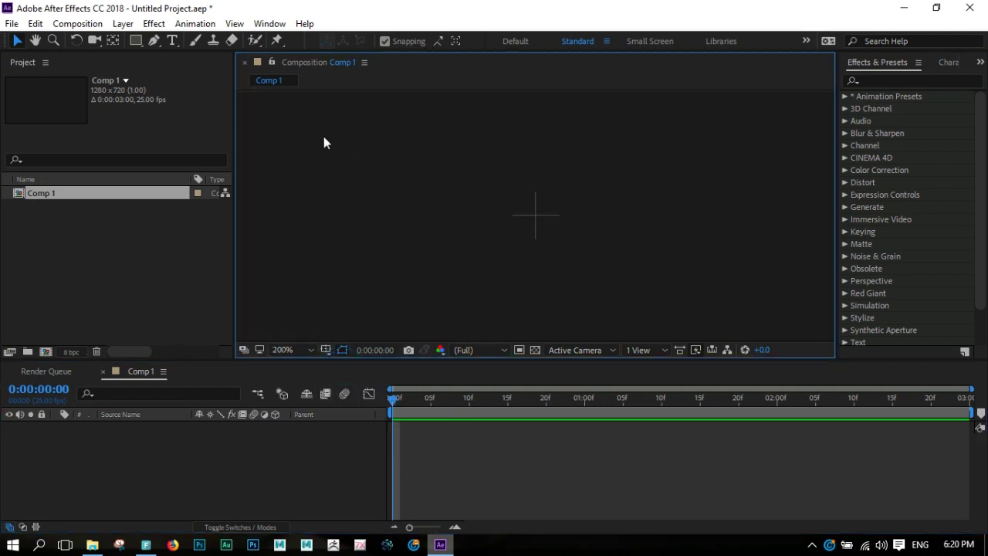
- Draw a horizontal line from the comp centre to the right with a 5 px stroke
{"action": "left_click", "coordinate": [153, 41]}
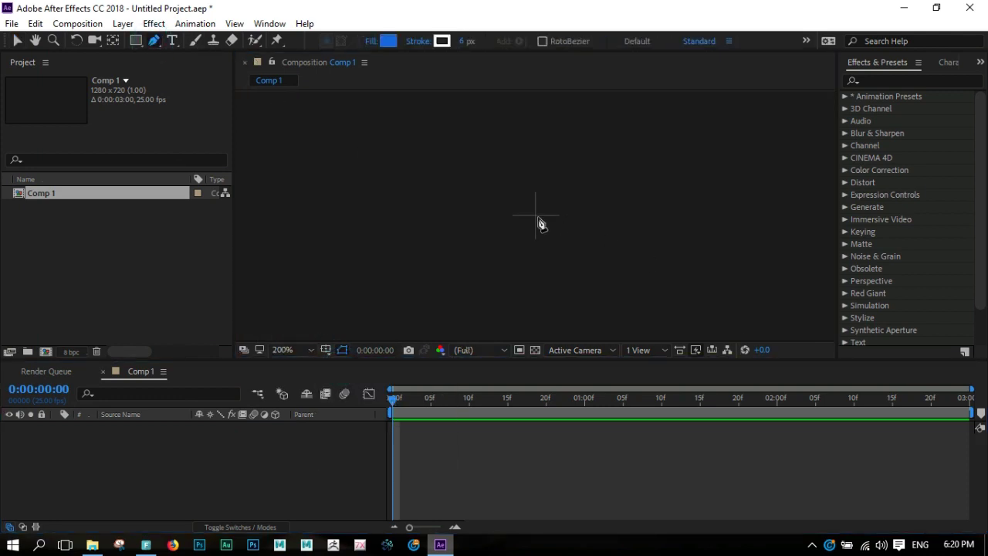
{"action": "left_click", "coordinate": [536, 216]}
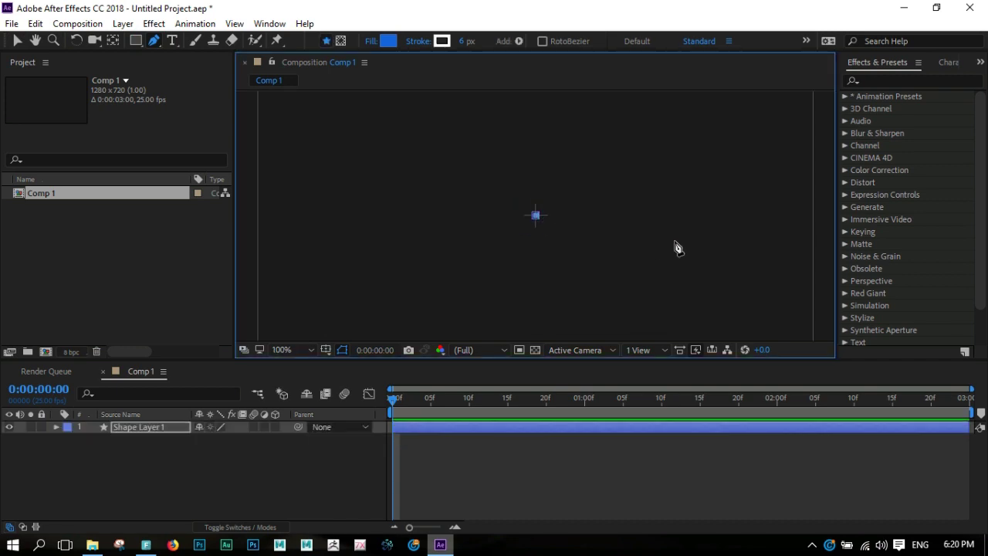
{"action": "left_click", "coordinate": [648, 216]}
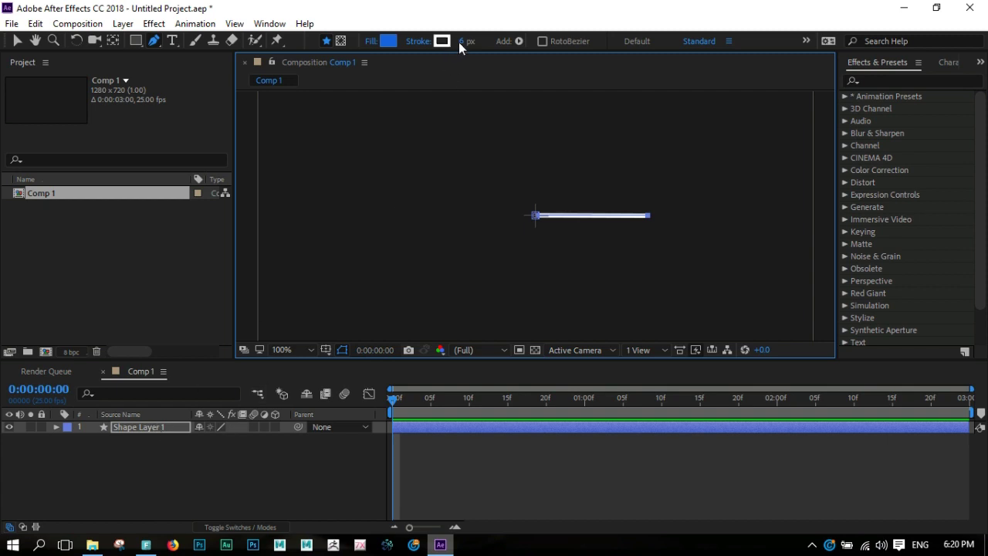
{"action": "left_click_drag", "start_coordinate": [461, 41], "coordinate": [452, 41]}
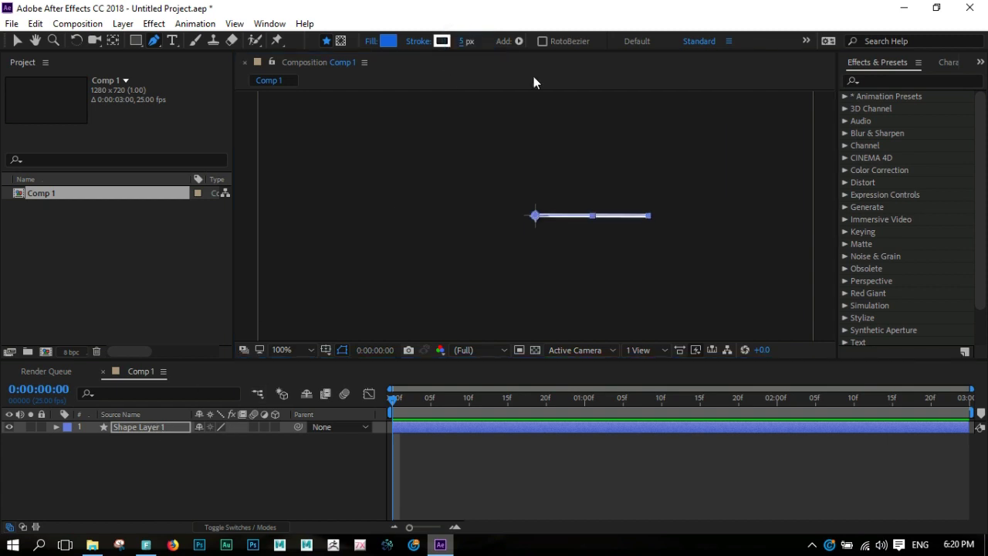
{"action": "left_click", "coordinate": [16, 40]}
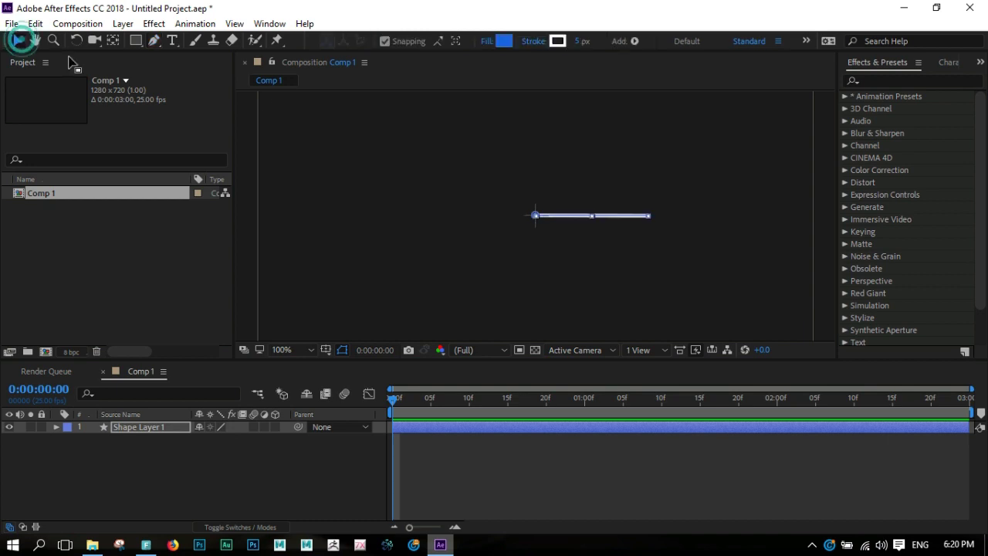
- Add Trim Paths 1 to Shape Layer 1 and set an End keyframe at 100%
{"action": "left_click", "coordinate": [162, 429]}
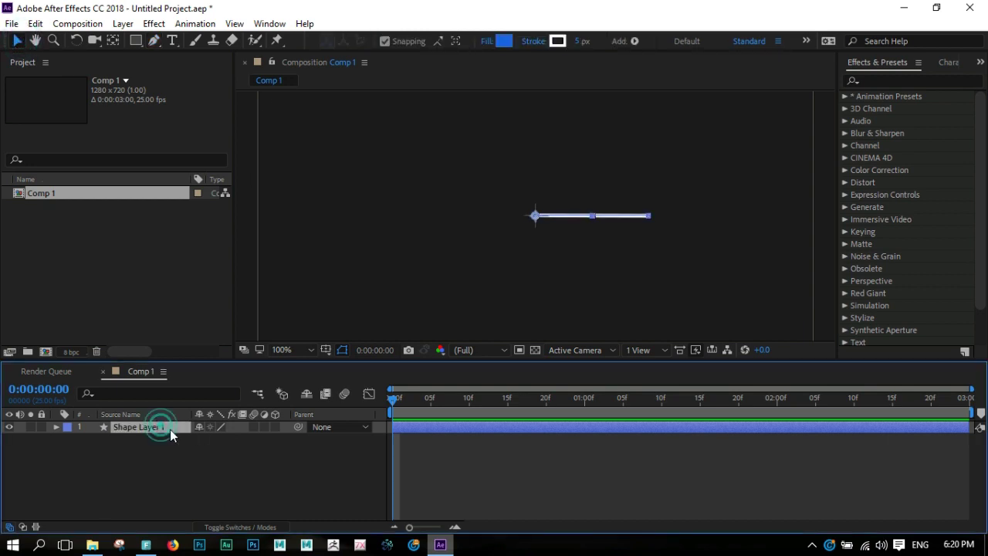
{"action": "left_click", "coordinate": [635, 41]}
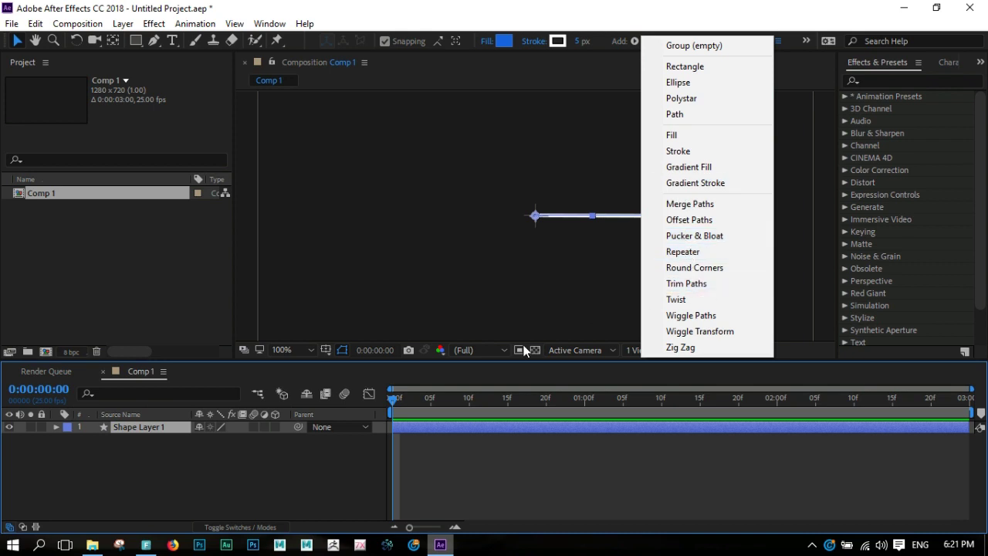
{"action": "left_click", "coordinate": [157, 457]}
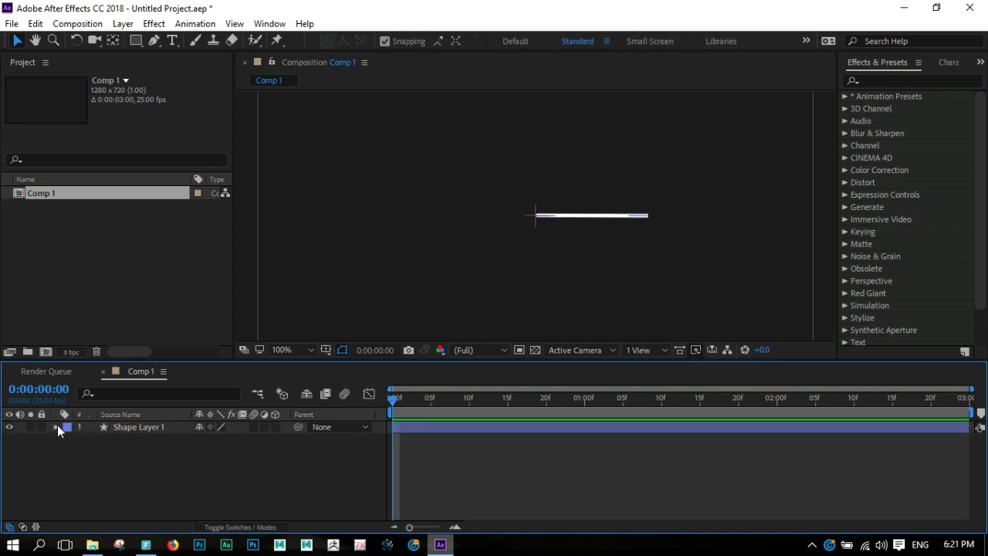
{"action": "left_click", "coordinate": [57, 426]}
{"action": "left_click", "coordinate": [283, 439]}
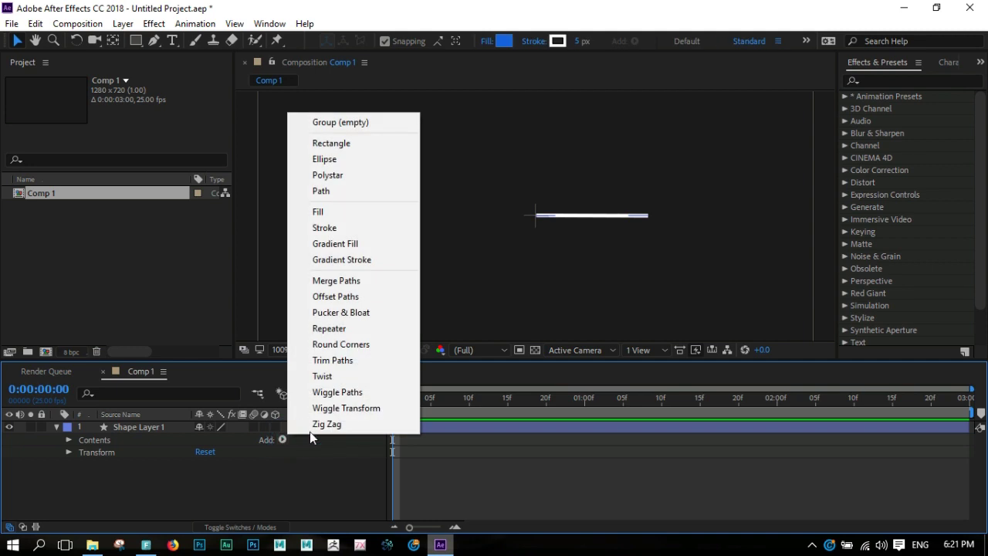
{"action": "left_click", "coordinate": [325, 360]}
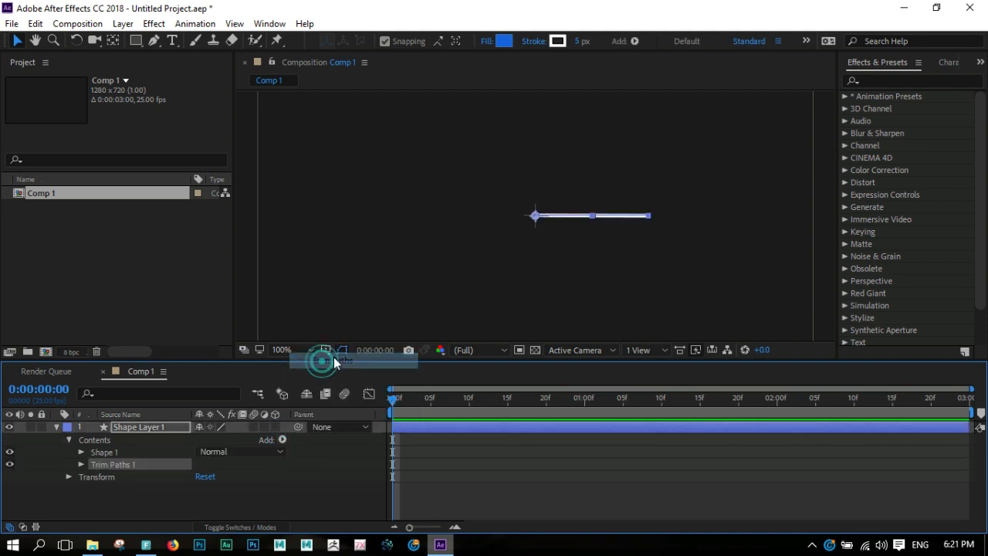
{"action": "left_click", "coordinate": [81, 464]}
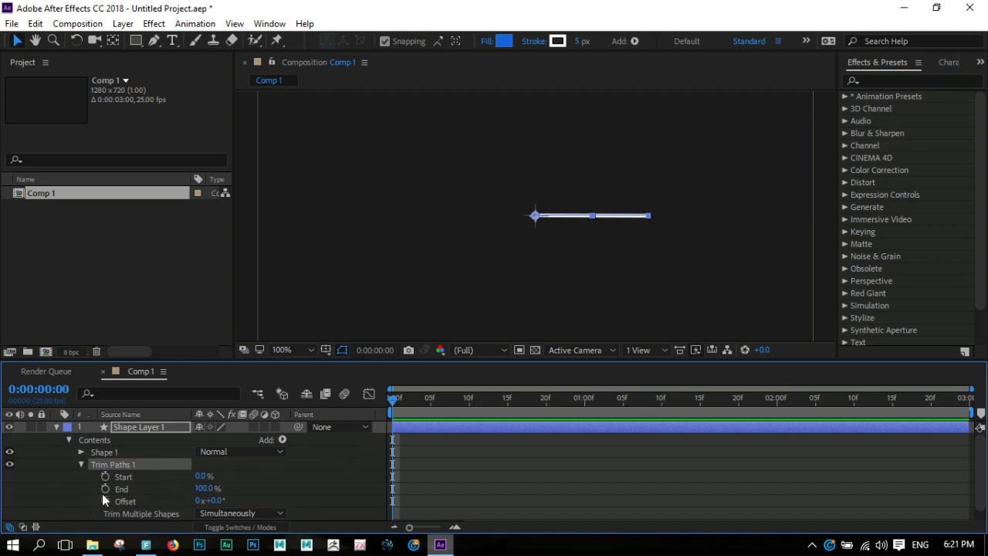
{"action": "left_click", "coordinate": [106, 489]}
- Move the End keyframe to about one second and set End to 0% at the first frame
{"action": "left_click", "coordinate": [395, 489]}
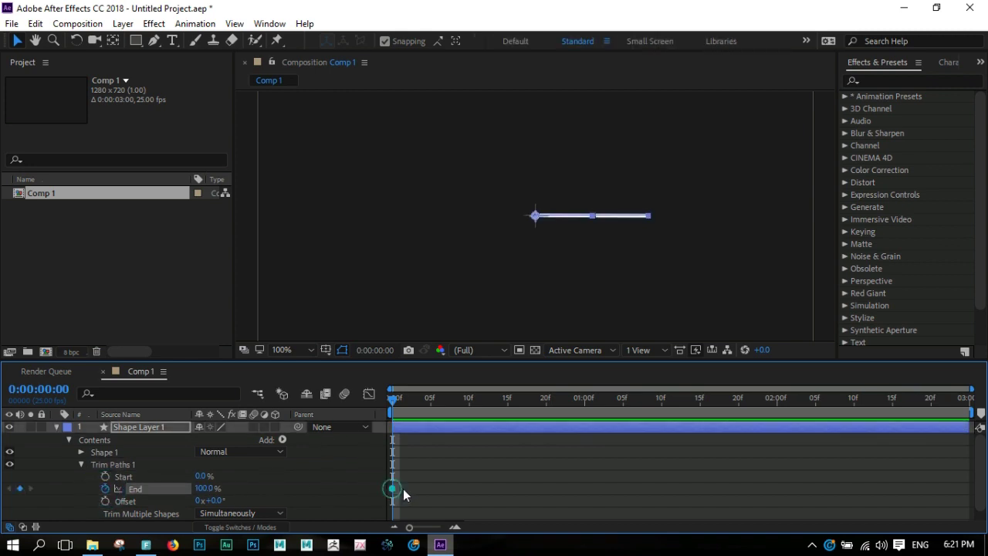
{"action": "left_click_drag", "start_coordinate": [393, 489], "coordinate": [584, 489]}
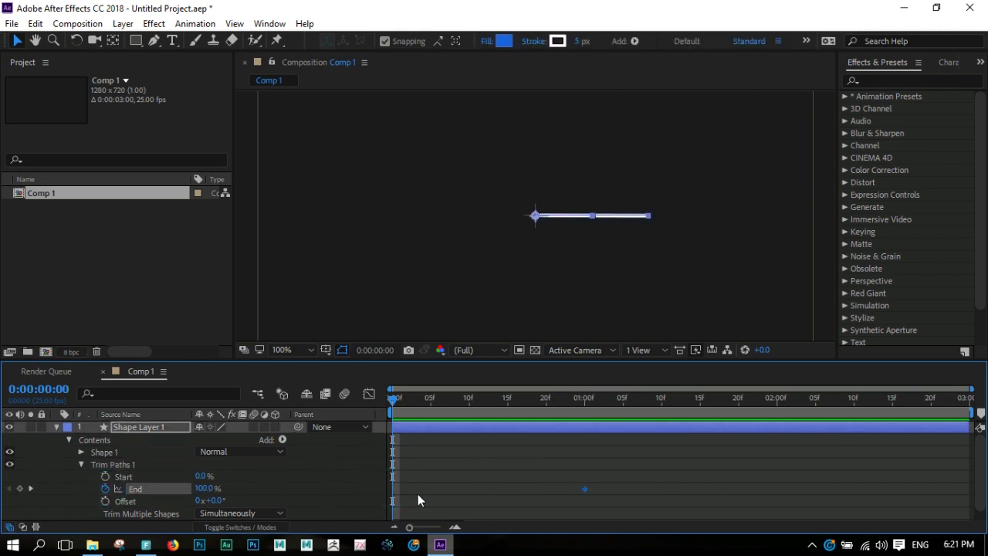
{"action": "left_click", "coordinate": [205, 488]}
{"action": "type", "text": "0"}
{"action": "key", "text": "Return"}
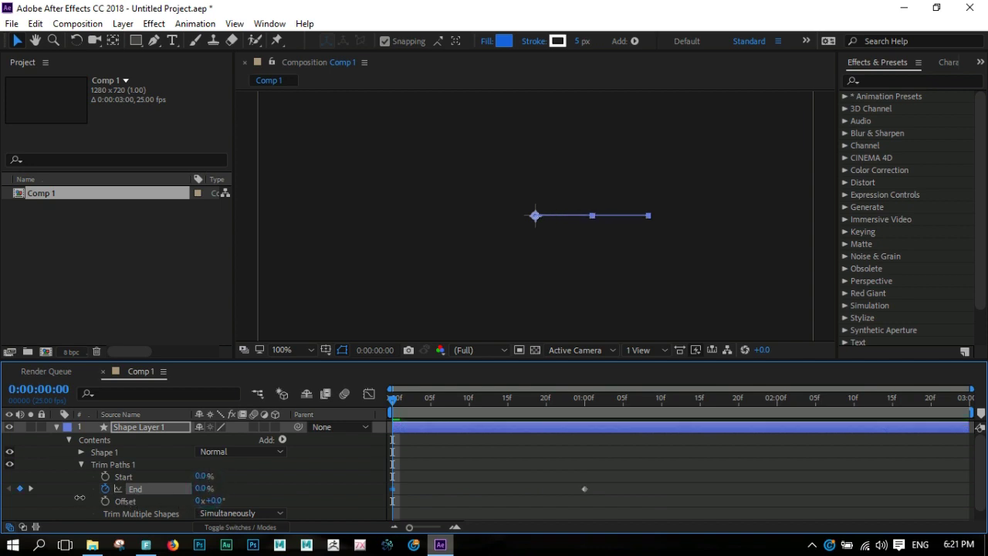
{"action": "mouse_move", "coordinate": [394, 401]}
{"action": "left_mouse_down"}
{"action": "mouse_move", "coordinate": [383, 423]}
{"action": "mouse_move", "coordinate": [416, 423]}
{"action": "mouse_move", "coordinate": [362, 430]}
{"action": "left_mouse_up"}
- Hide the Title/Action Safe guides and scrub to frame 3 to preview the draw-on
{"action": "key", "text": "comma"}
{"action": "key", "text": "comma"}
{"action": "left_click", "coordinate": [798, 225]}
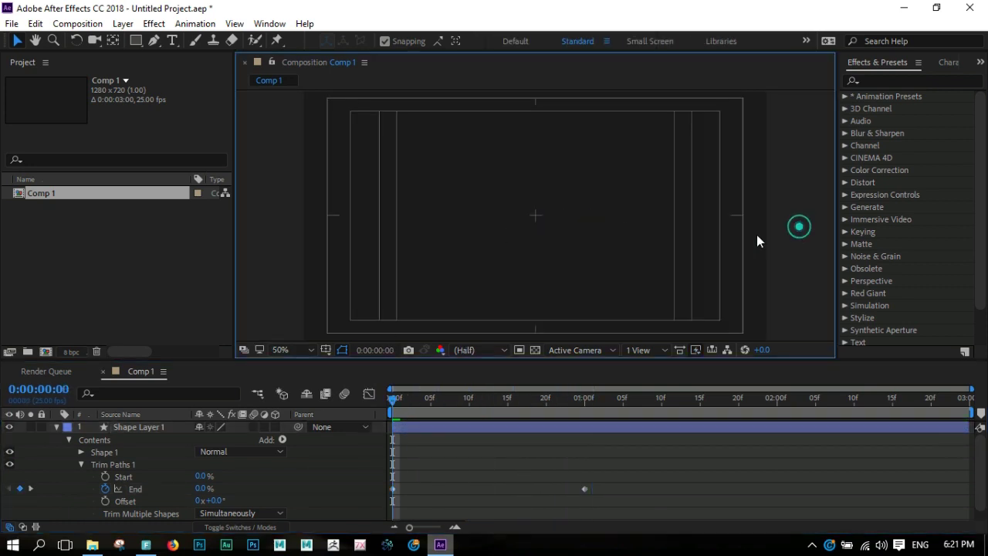
{"action": "left_click", "coordinate": [326, 350]}
{"action": "left_click", "coordinate": [363, 366]}
{"action": "mouse_move", "coordinate": [393, 400]}
{"action": "left_mouse_down"}
{"action": "mouse_move", "coordinate": [463, 407]}
{"action": "mouse_move", "coordinate": [373, 410]}
{"action": "left_mouse_up"}
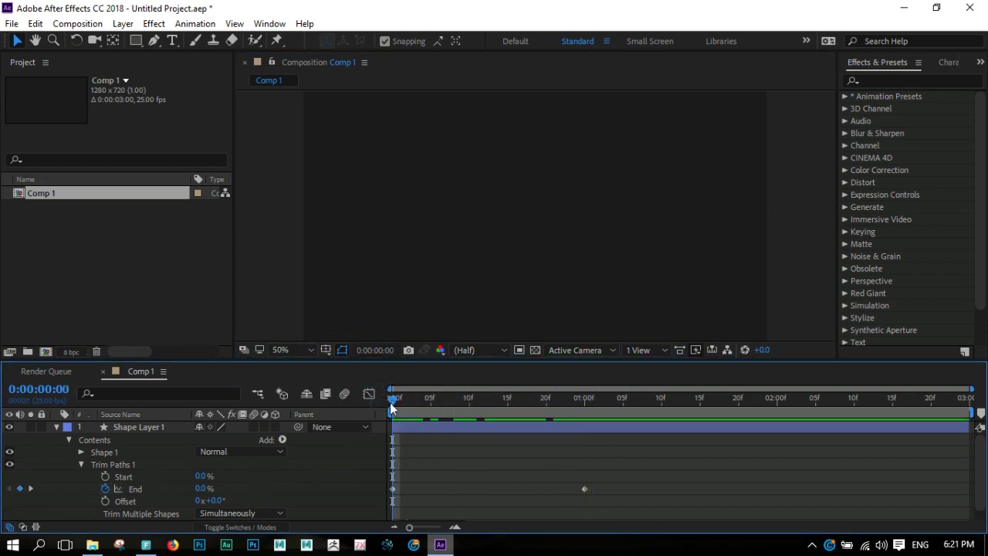
{"action": "mouse_move", "coordinate": [393, 401]}
{"action": "left_mouse_down"}
{"action": "mouse_move", "coordinate": [484, 406]}
{"action": "mouse_move", "coordinate": [411, 410]}
{"action": "left_mouse_up"}
- Keyframe Trim Paths Start from frame 3 up to 100% at 1 second 2 frames
{"action": "left_click", "coordinate": [105, 476]}
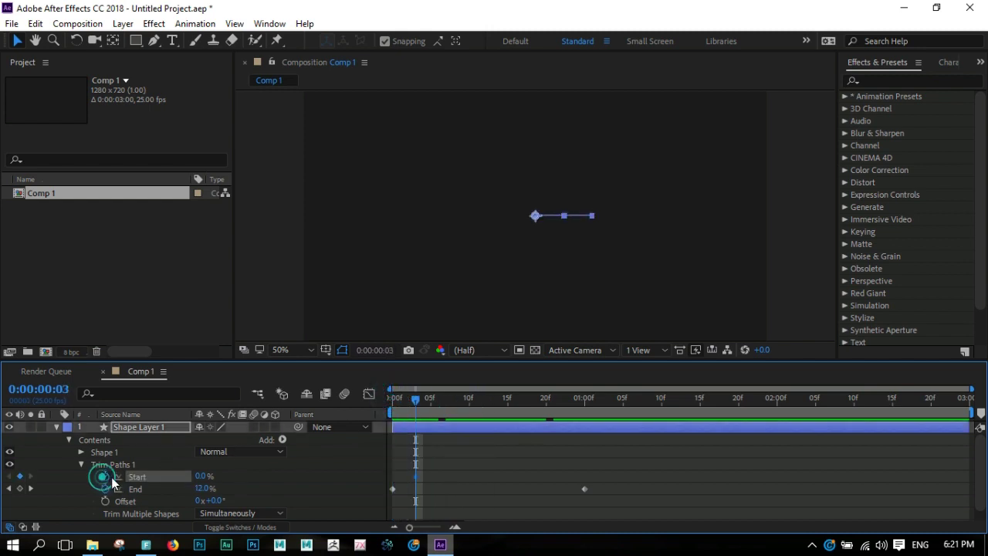
{"action": "left_click", "coordinate": [608, 411]}
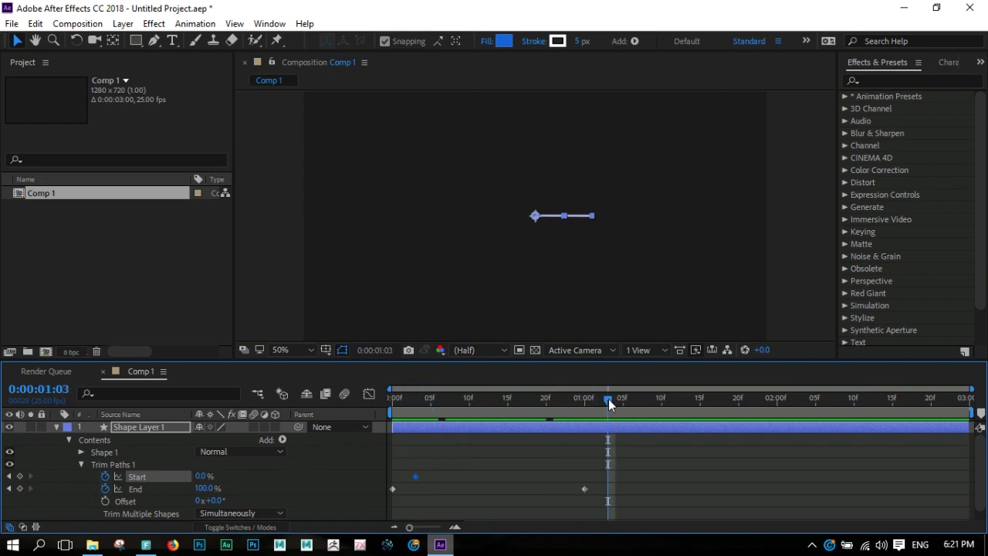
{"action": "left_click", "coordinate": [602, 399]}
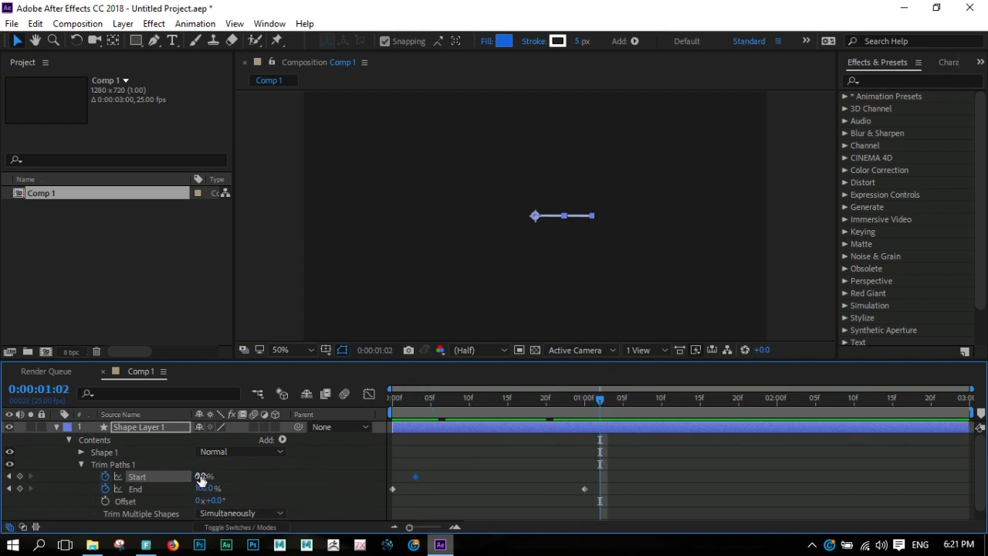
{"action": "left_click_drag", "start_coordinate": [201, 478], "coordinate": [329, 481]}
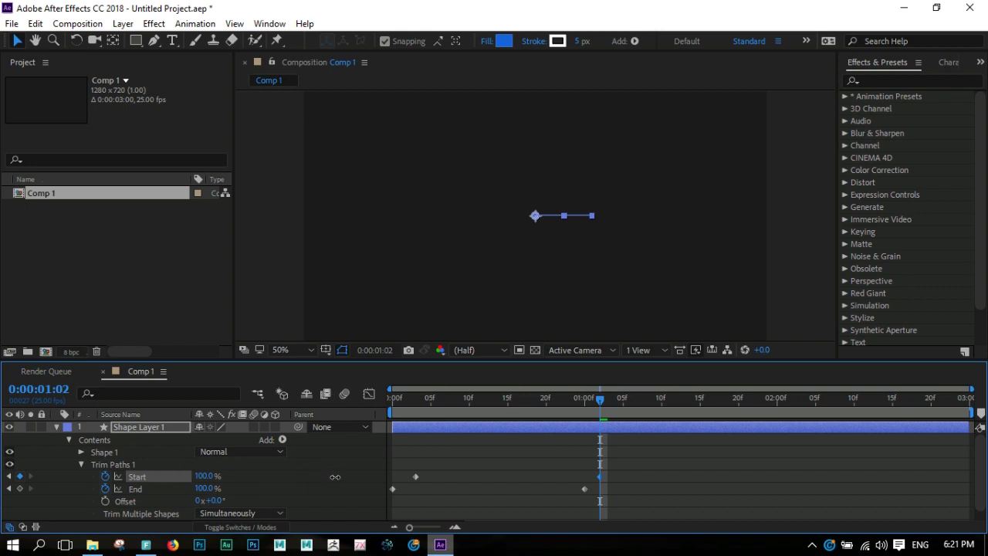
{"action": "left_click", "coordinate": [531, 449]}
- Shift the Start keyframes later, the first to frame 5, and scrub to check the erase
{"action": "mouse_move", "coordinate": [600, 398]}
{"action": "left_mouse_down"}
{"action": "mouse_move", "coordinate": [390, 407]}
{"action": "mouse_move", "coordinate": [402, 417]}
{"action": "left_mouse_up"}
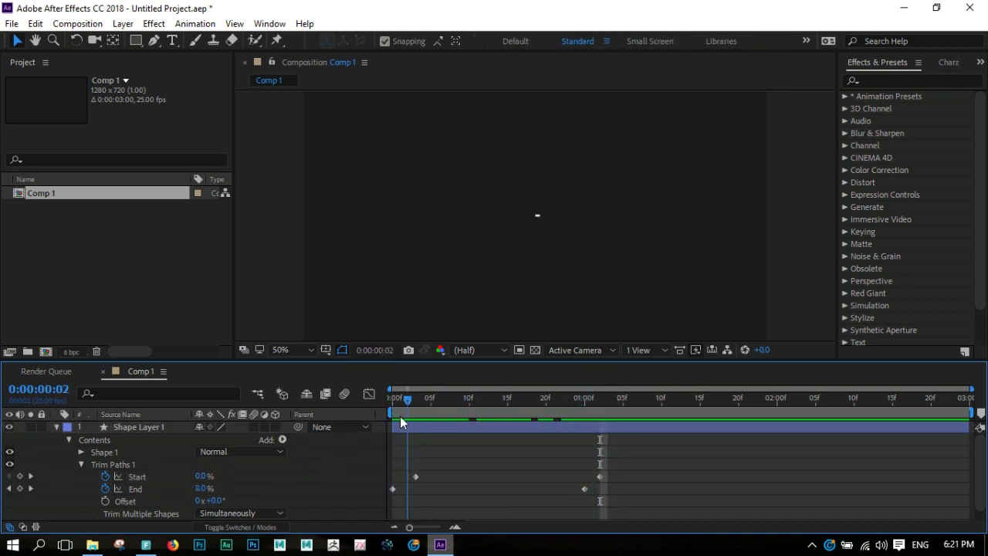
{"action": "left_click_drag", "start_coordinate": [402, 416], "coordinate": [415, 417]}
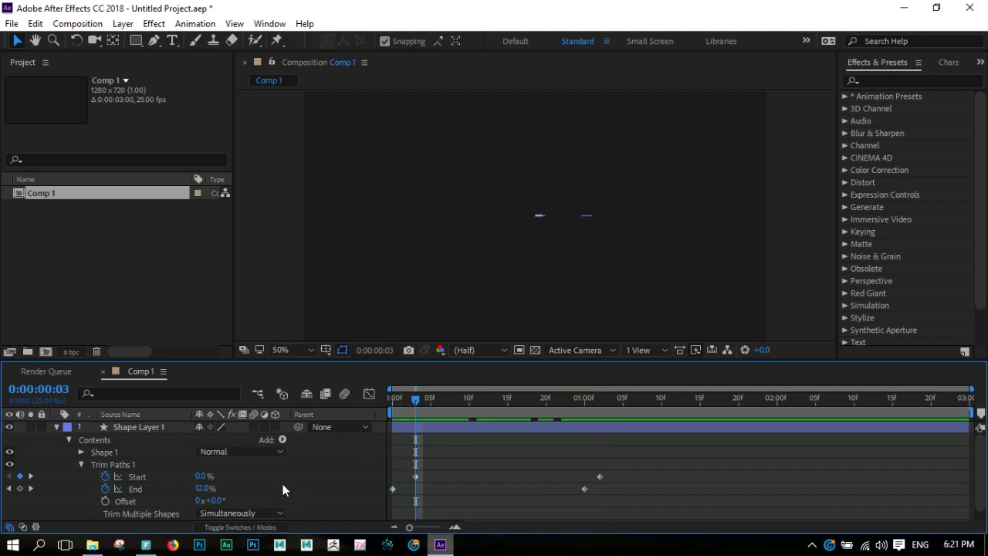
{"action": "left_click_drag", "start_coordinate": [417, 477], "coordinate": [431, 476]}
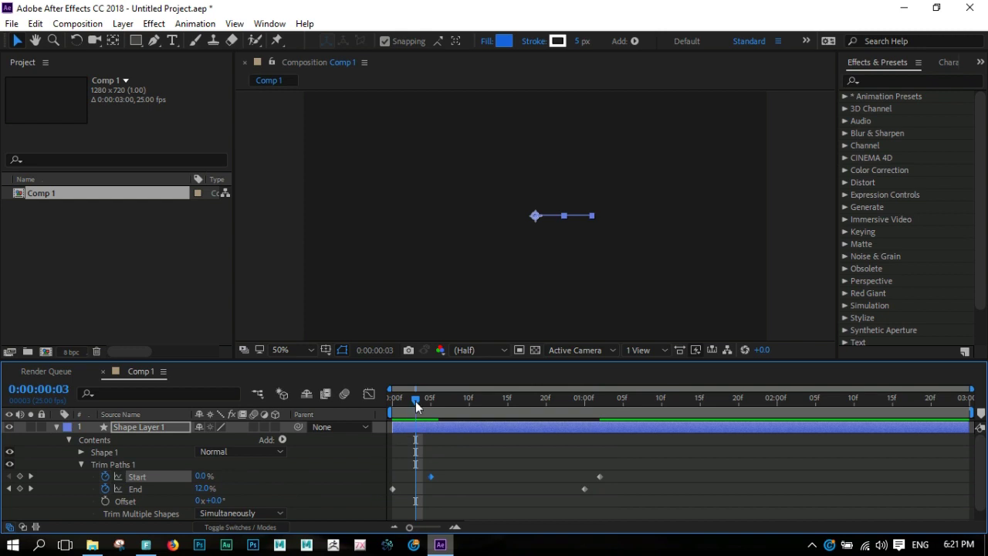
{"action": "left_click_drag", "start_coordinate": [601, 476], "coordinate": [616, 475]}
{"action": "left_click", "coordinate": [454, 455]}
{"action": "mouse_move", "coordinate": [415, 400]}
{"action": "left_mouse_down"}
{"action": "mouse_move", "coordinate": [546, 400]}
{"action": "mouse_move", "coordinate": [616, 430]}
{"action": "left_mouse_up"}
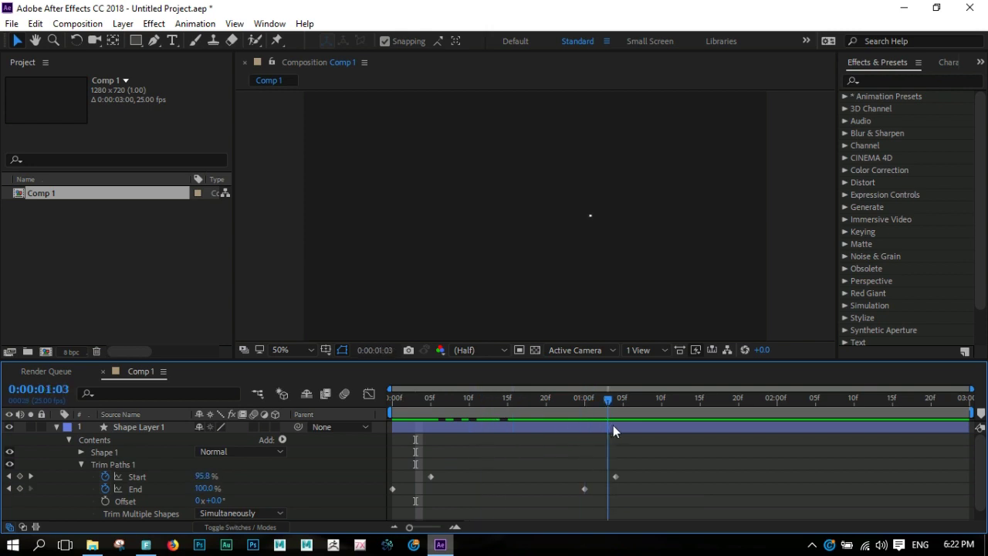
{"action": "left_click_drag", "start_coordinate": [615, 430], "coordinate": [432, 431]}
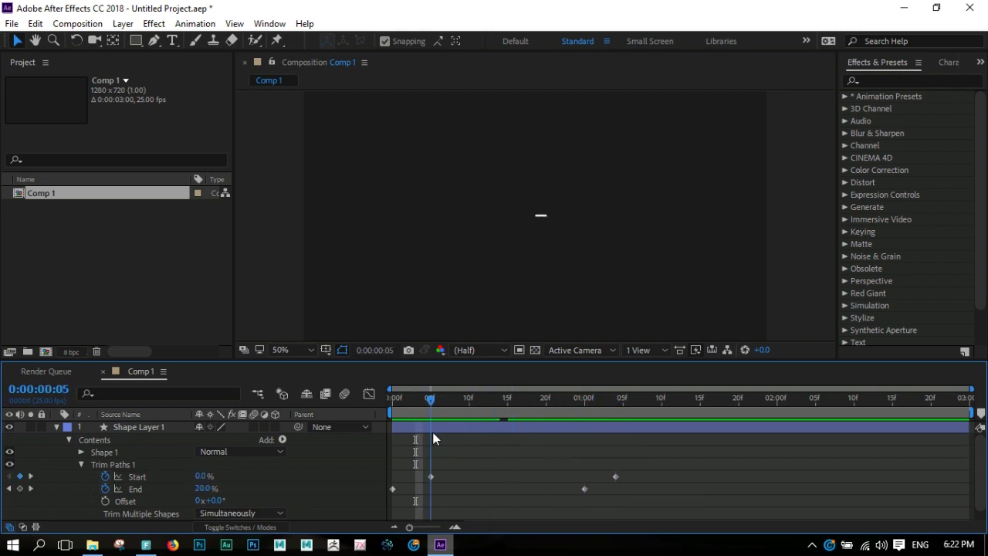
{"action": "left_click", "coordinate": [81, 464]}
- Apply Easy Ease to all the Start and End keyframes of Shape Layer 1
{"action": "left_click", "coordinate": [68, 440]}
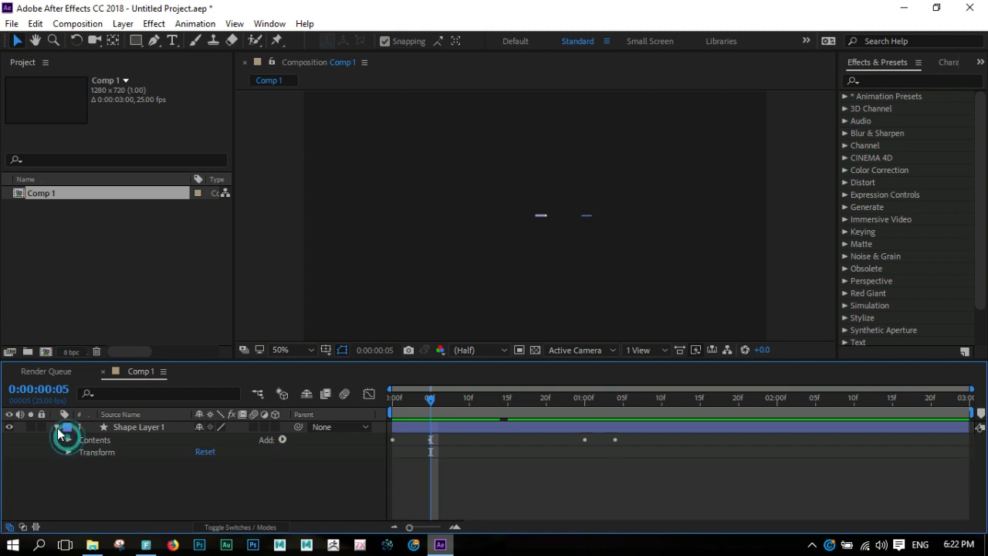
{"action": "left_click", "coordinate": [128, 427]}
{"action": "key", "text": "u"}
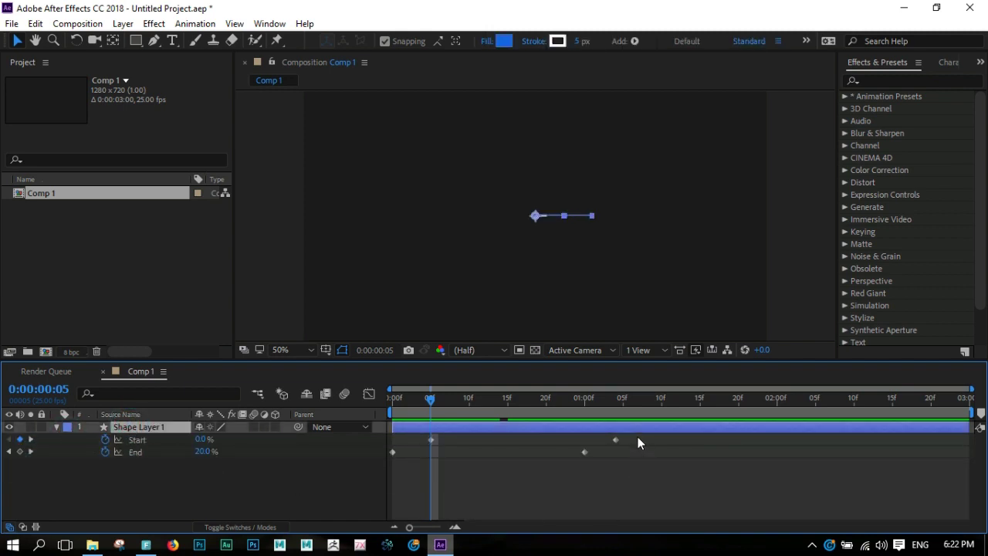
{"action": "left_click_drag", "start_coordinate": [637, 437], "coordinate": [385, 464]}
{"action": "right_click", "coordinate": [431, 439]}
{"action": "mouse_move", "coordinate": [482, 428]}
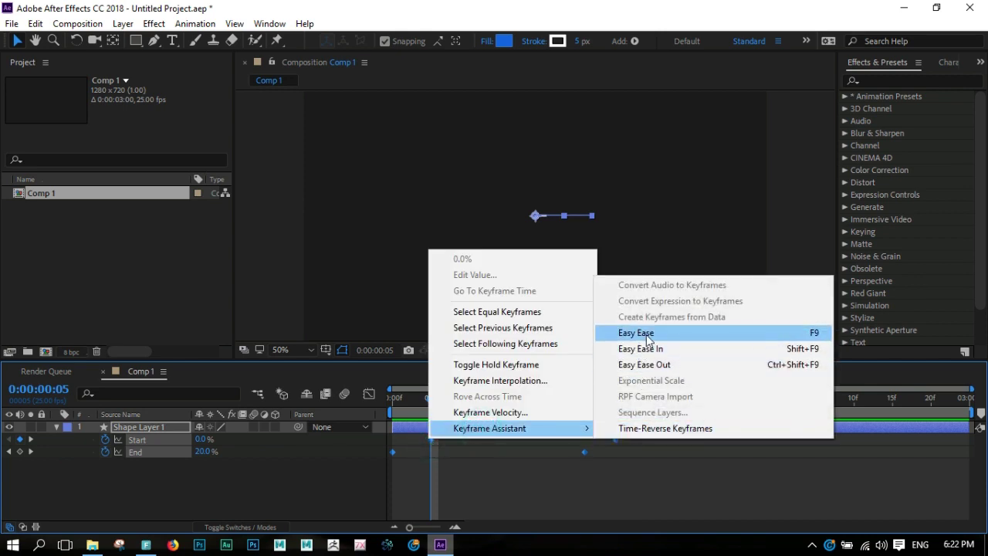
{"action": "left_click", "coordinate": [647, 336]}
- In the Graph Editor, drag the influence handles so the speed curves peak early, then preview
{"action": "left_click", "coordinate": [370, 395]}
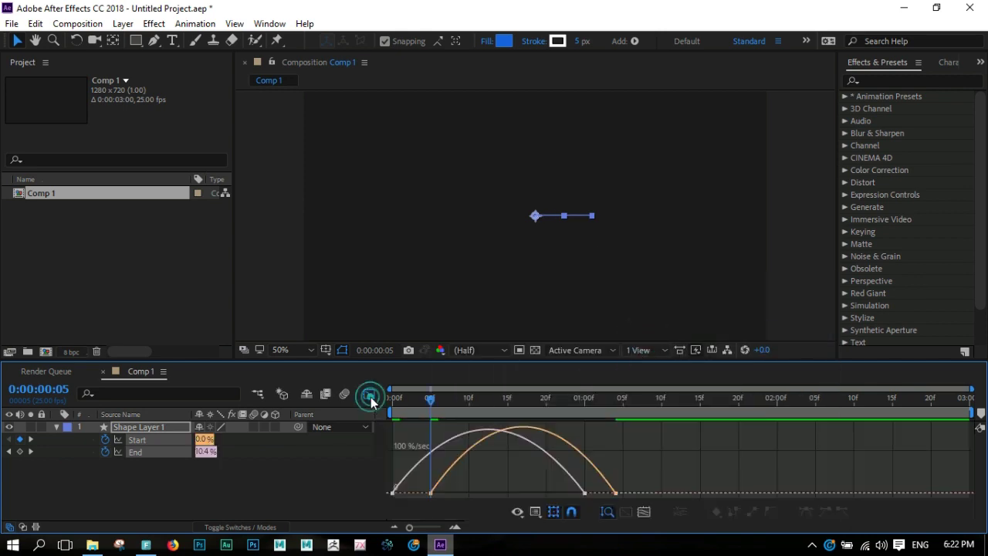
{"action": "mouse_move", "coordinate": [634, 481]}
{"action": "left_mouse_down"}
{"action": "mouse_move", "coordinate": [576, 505]}
{"action": "mouse_move", "coordinate": [507, 487]}
{"action": "mouse_move", "coordinate": [383, 497]}
{"action": "left_mouse_up"}
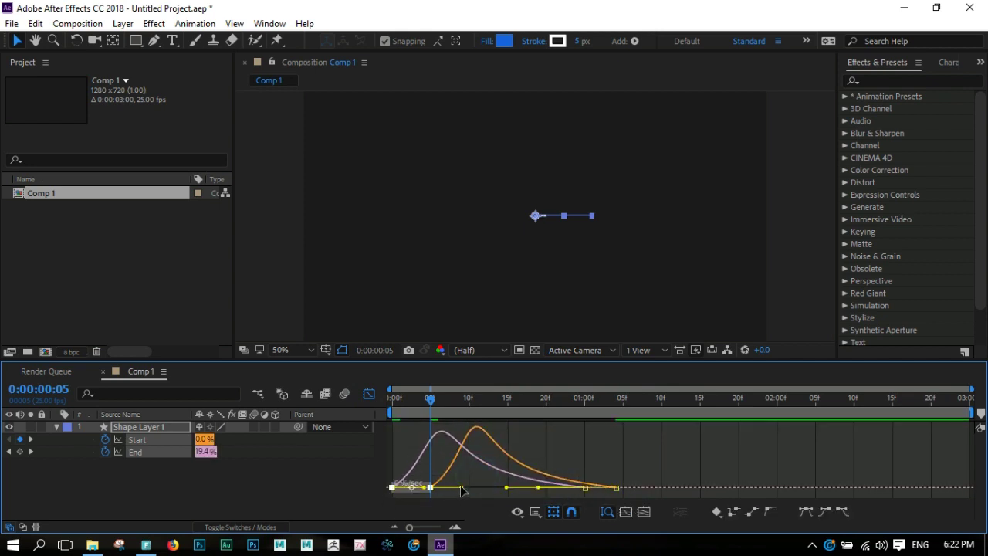
{"action": "left_click_drag", "start_coordinate": [461, 487], "coordinate": [440, 487]}
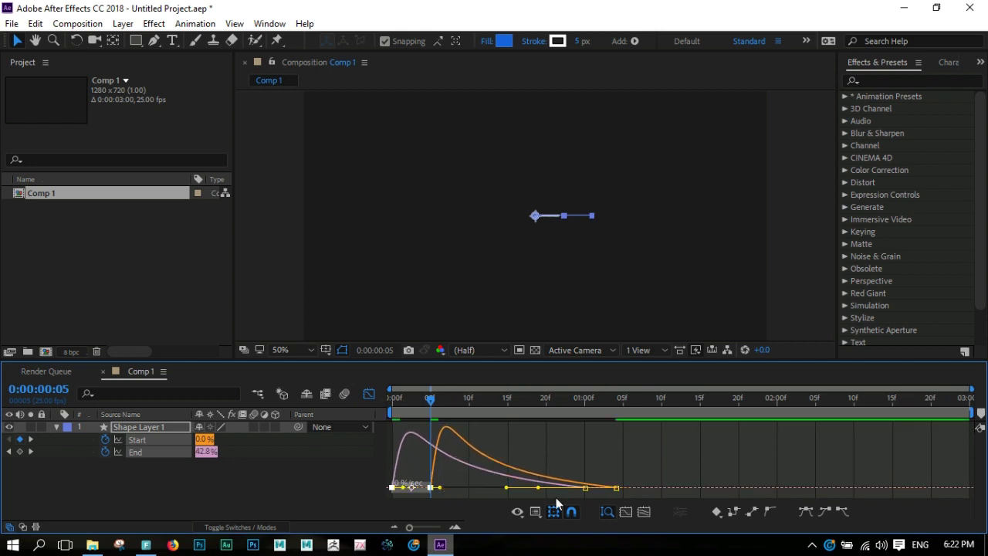
{"action": "left_click", "coordinate": [581, 449]}
{"action": "key", "text": "space"}
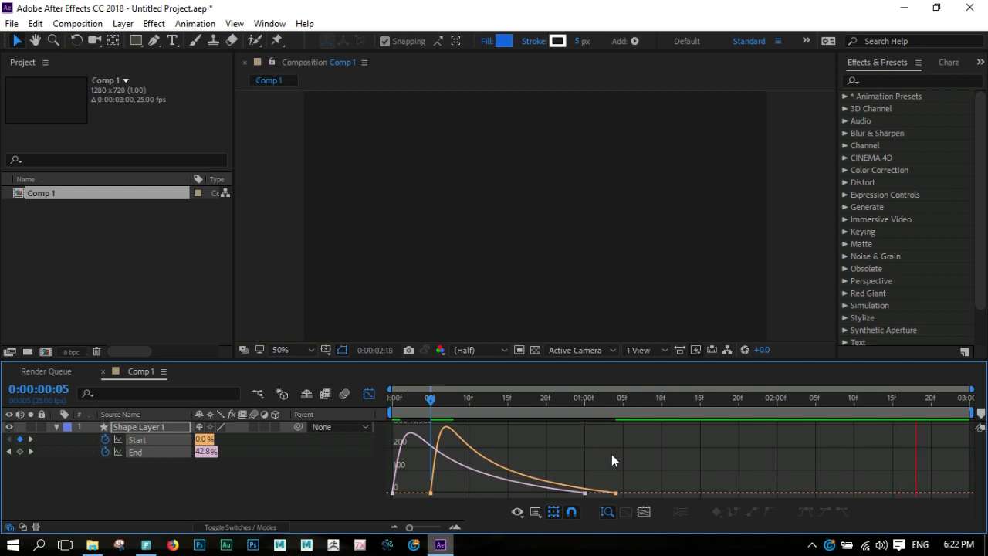
{"action": "key", "text": "space"}
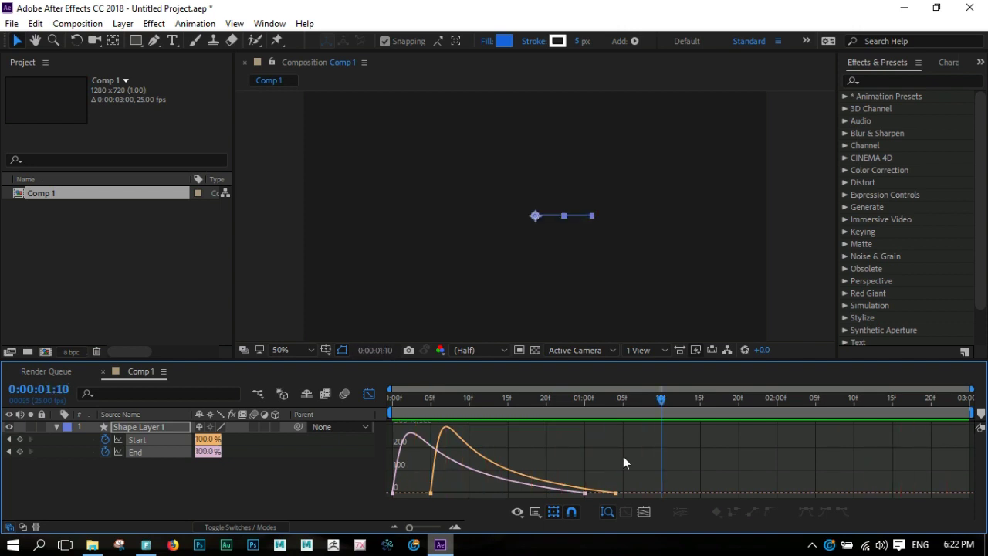
{"action": "left_click", "coordinate": [54, 426]}
{"action": "left_click_drag", "start_coordinate": [661, 398], "coordinate": [367, 407]}
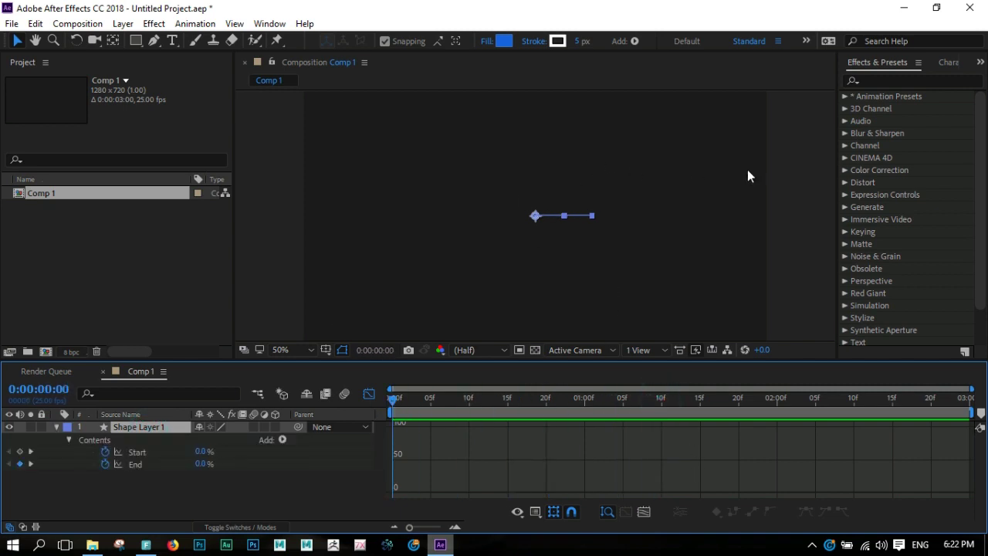
- Add Repeater 1 with 8 copies to Shape Layer 1 and return the timeline to layer bars
{"action": "left_click", "coordinate": [796, 154]}
{"action": "left_click", "coordinate": [183, 426]}
{"action": "left_click", "coordinate": [634, 44]}
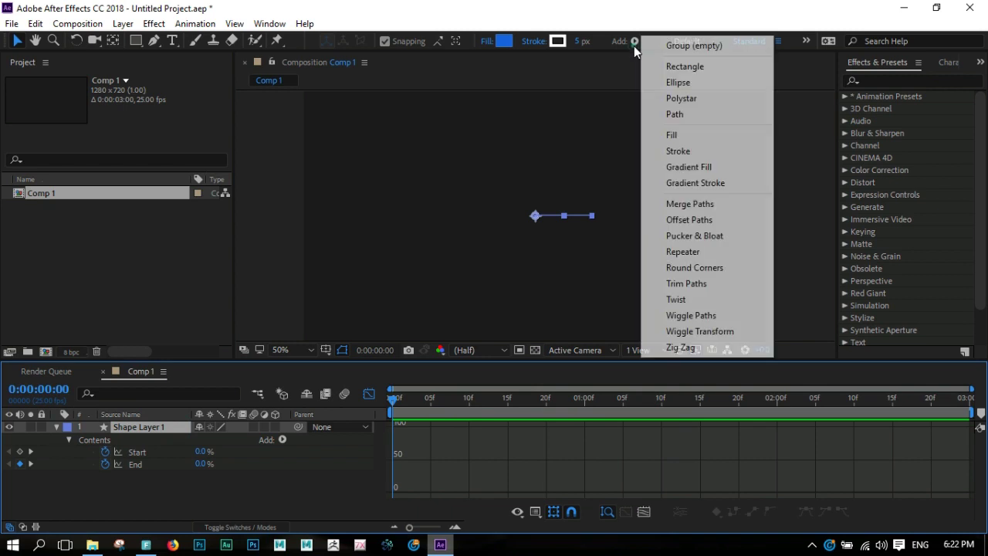
{"action": "left_click", "coordinate": [683, 251]}
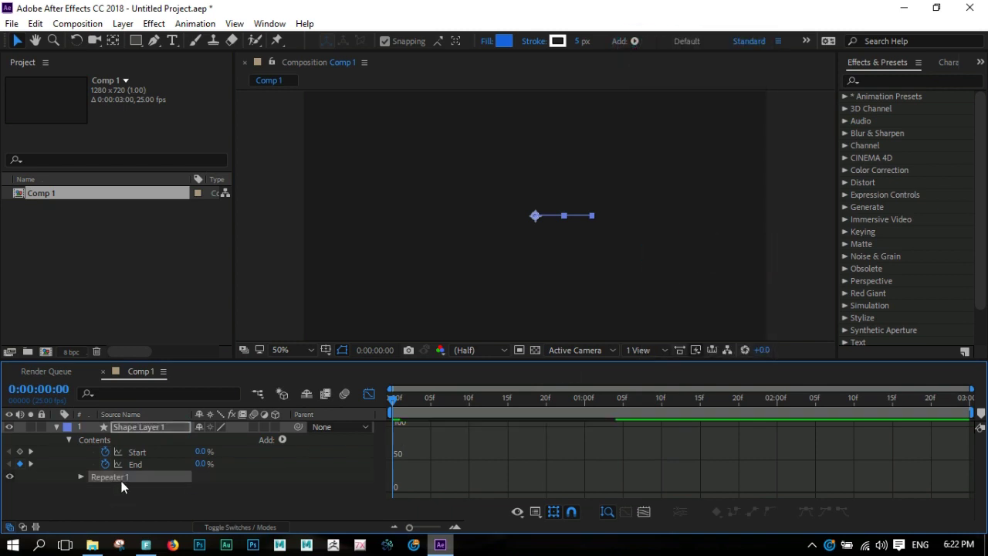
{"action": "left_click", "coordinate": [81, 477]}
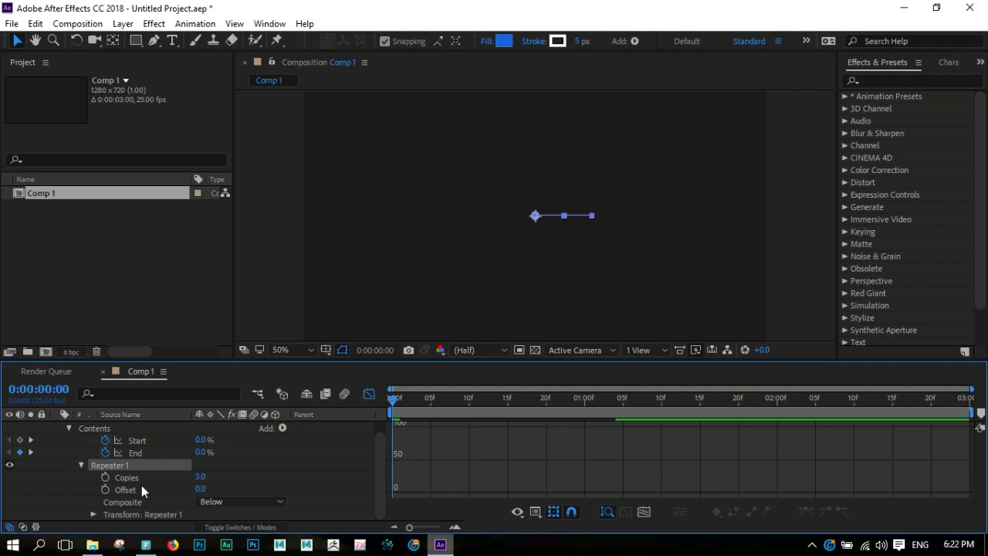
{"action": "left_click", "coordinate": [199, 476]}
{"action": "type", "text": "8"}
{"action": "key", "text": "Return"}
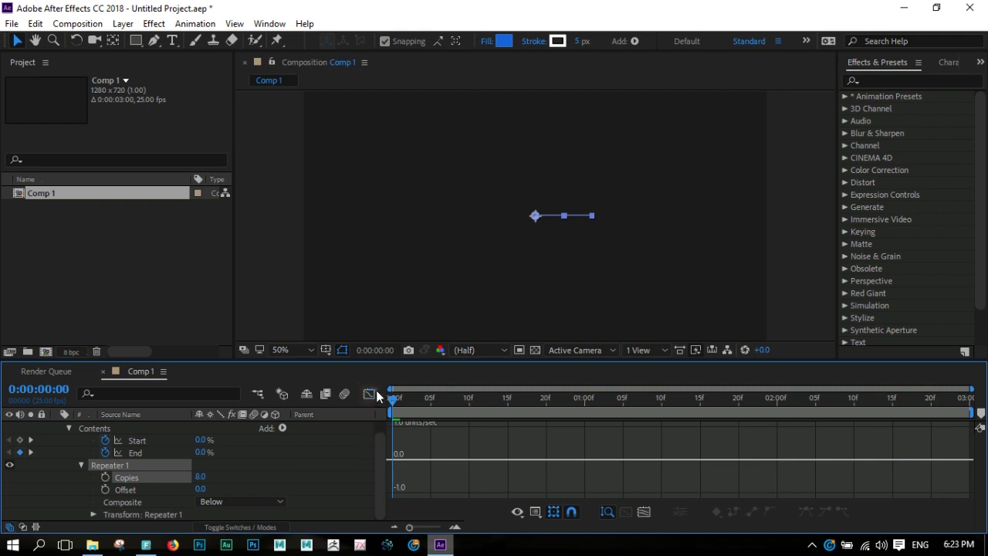
{"action": "left_click", "coordinate": [369, 394]}
{"action": "left_click", "coordinate": [93, 514]}
{"action": "scroll", "coordinate": [116, 511], "scroll_direction": "down", "scroll_amount": 2}
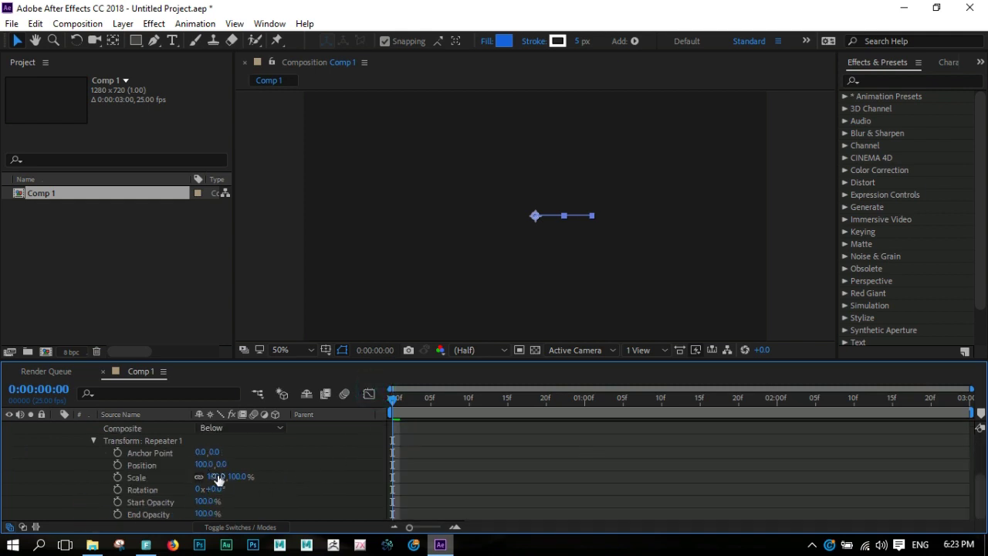
- Set the Repeater 1 Position offset to 0,0 and Rotation to 360/8 (45°)
{"action": "left_click_drag", "start_coordinate": [203, 465], "coordinate": [100, 466]}
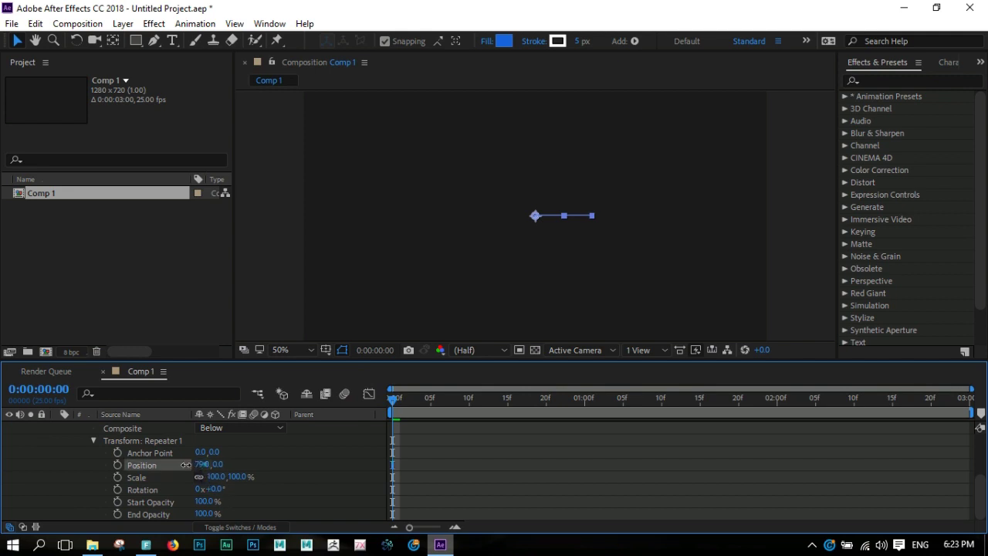
{"action": "left_click", "coordinate": [203, 464]}
{"action": "type", "text": "0"}
{"action": "key", "text": "Return"}
{"action": "left_click", "coordinate": [313, 488]}
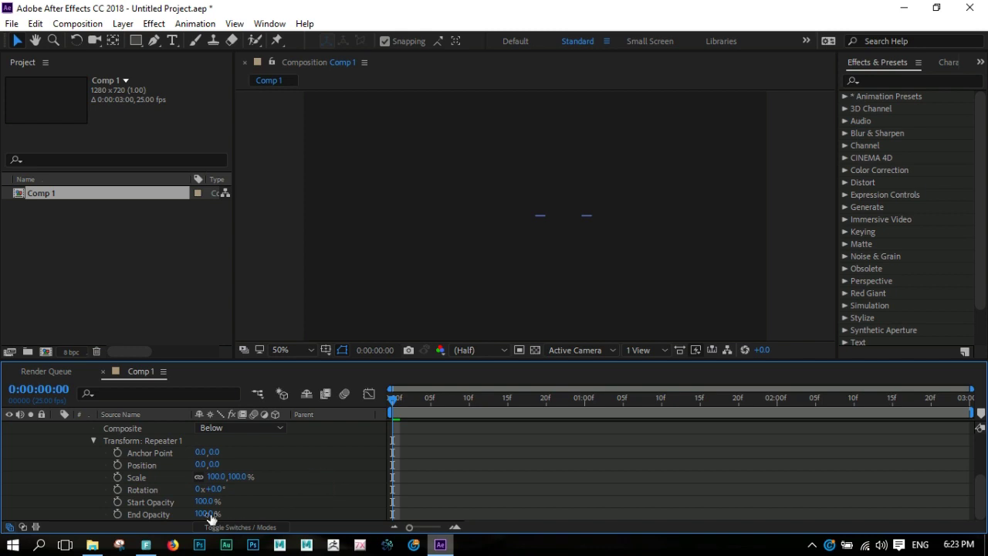
{"action": "left_click", "coordinate": [218, 489]}
{"action": "type", "text": "360/8"}
{"action": "key", "text": "Return"}
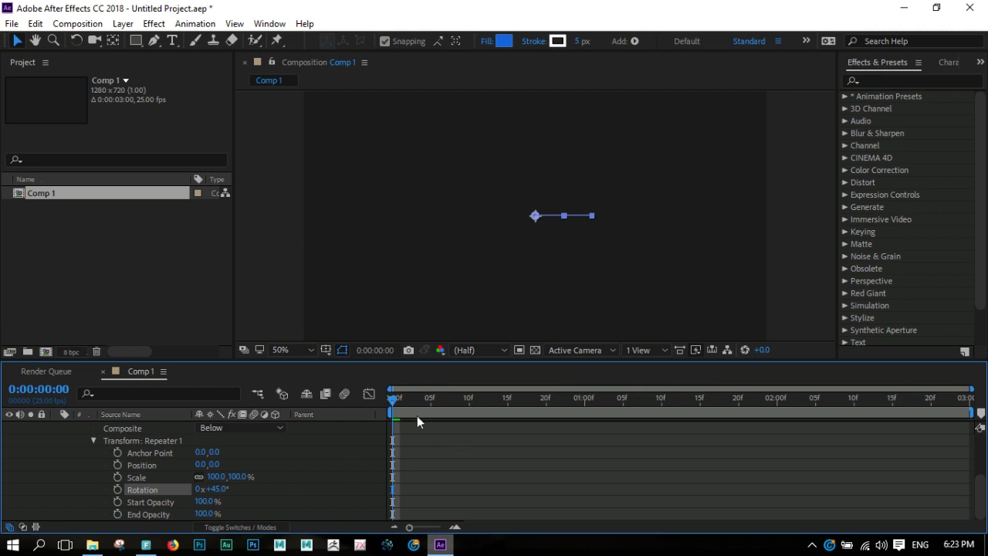
- Scrub and play a preview of the eight-line radial burst
{"action": "mouse_move", "coordinate": [393, 397]}
{"action": "left_mouse_down"}
{"action": "mouse_move", "coordinate": [505, 407]}
{"action": "mouse_move", "coordinate": [471, 406]}
{"action": "left_mouse_up"}
{"action": "left_click", "coordinate": [800, 261]}
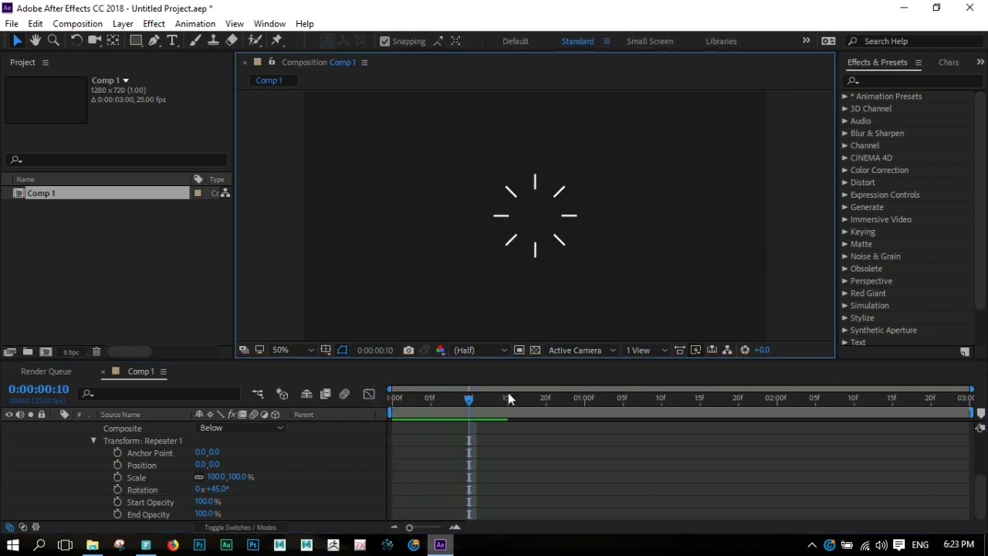
{"action": "key", "text": "space"}
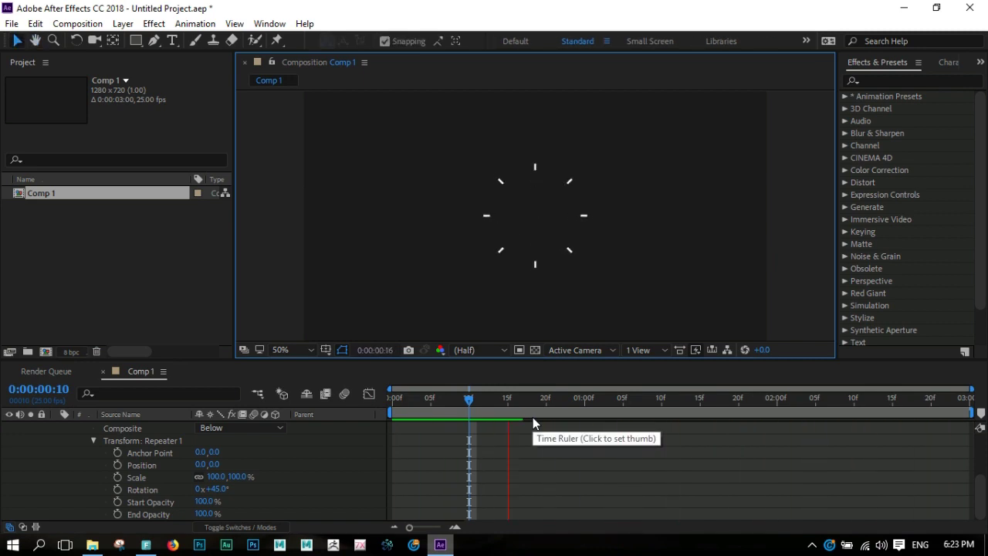
{"action": "key", "text": "space"}
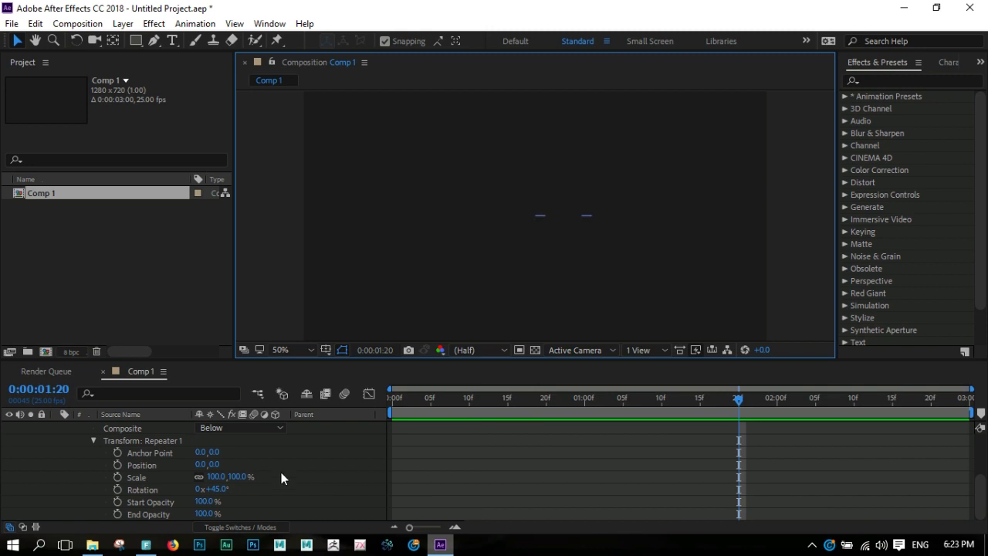
- Increase Repeater 1 to 16 copies with Rotation set to 360/16 (22.5°)
{"action": "scroll", "coordinate": [259, 488], "scroll_direction": "up", "scroll_amount": 2}
{"action": "left_click", "coordinate": [203, 441]}
{"action": "type", "text": "16"}
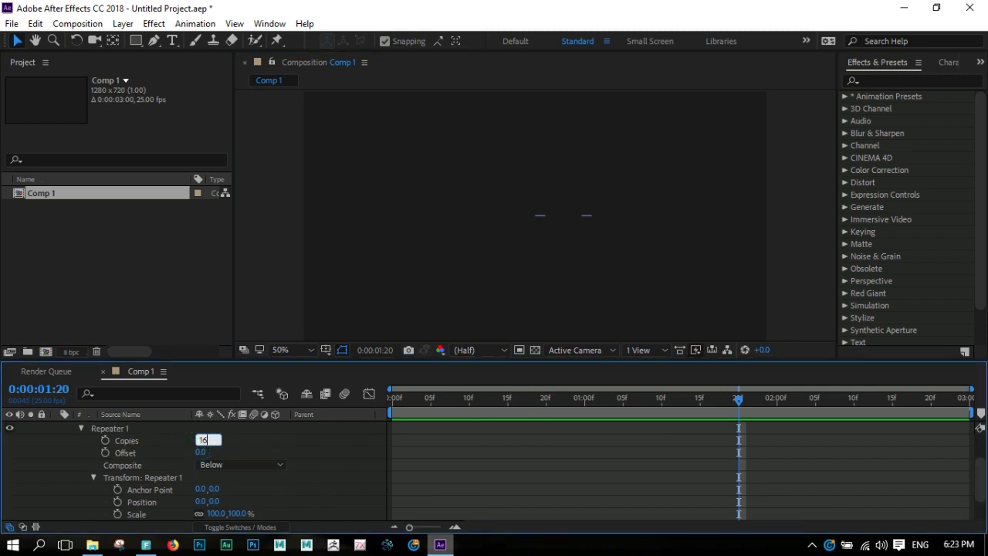
{"action": "key", "text": "Return"}
{"action": "scroll", "coordinate": [278, 462], "scroll_direction": "down", "scroll_amount": 2}
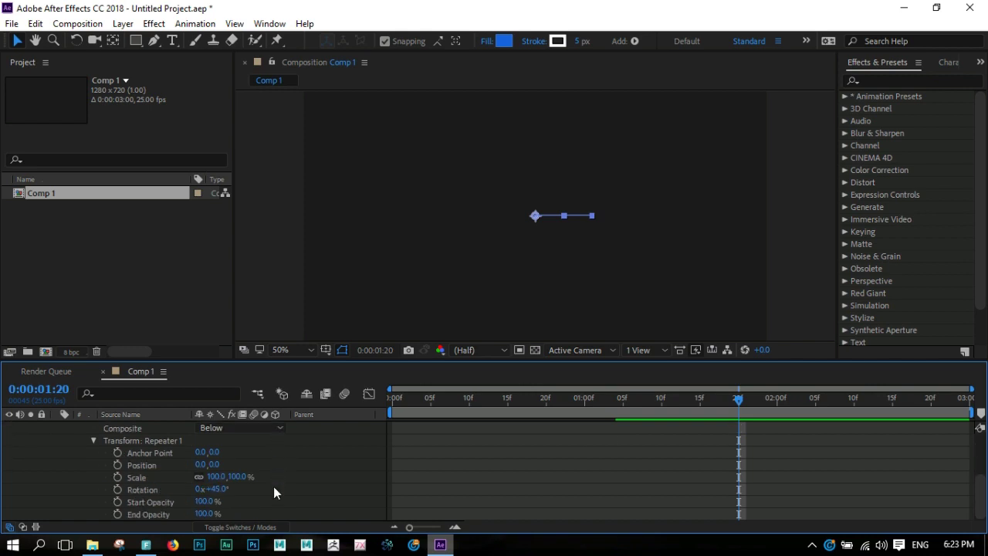
{"action": "left_click", "coordinate": [218, 489]}
{"action": "type", "text": "360"}
{"action": "left_click", "coordinate": [360, 469]}
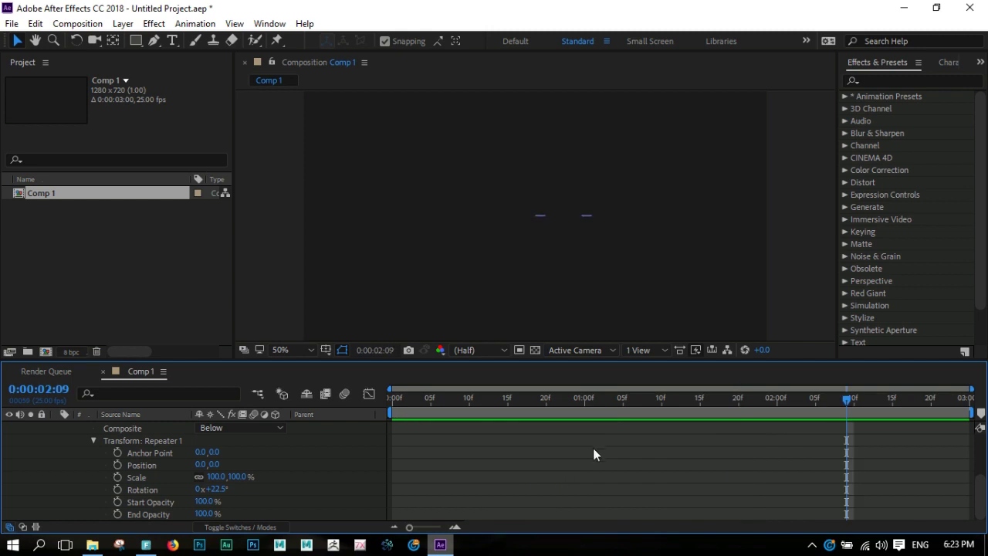
- Set the work area from zero to about 1:10 and preview the sixteen-line burst
{"action": "left_click_drag", "start_coordinate": [624, 400], "coordinate": [662, 398]}
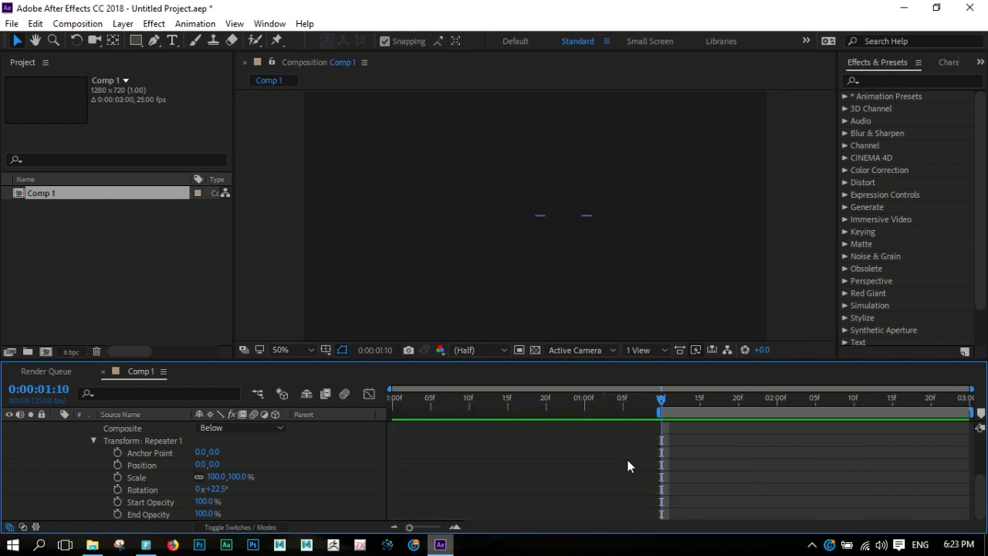
{"action": "key", "text": "ctrl+z"}
{"action": "key", "text": "n"}
{"action": "left_click", "coordinate": [602, 458]}
{"action": "key", "text": "space"}
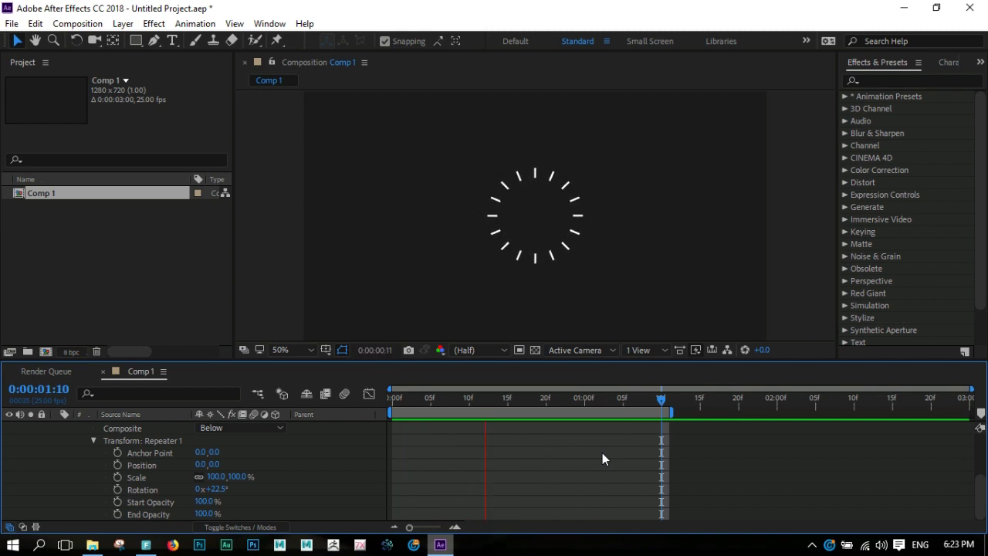
{"action": "key", "text": "space"}
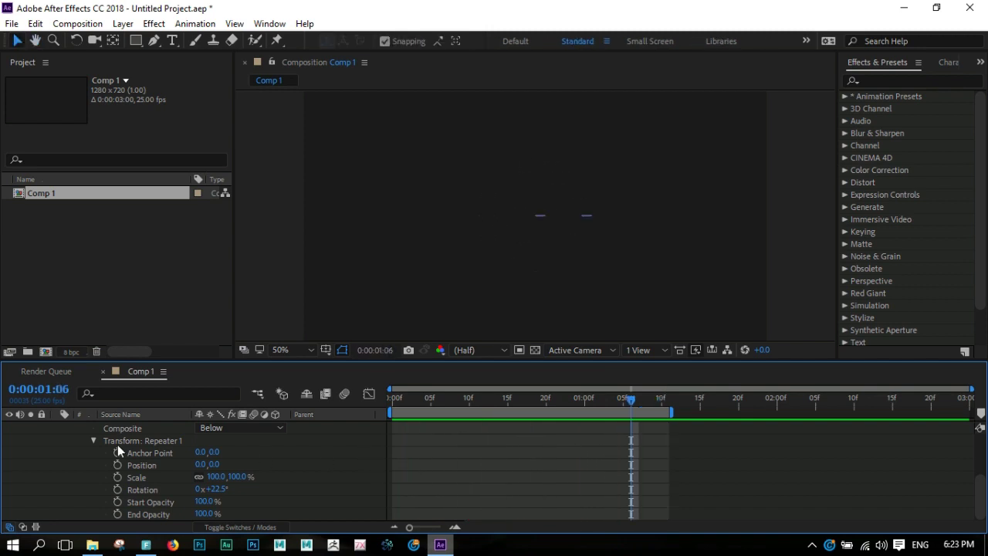
- Collapse the Repeater 1, Contents and Shape Layer 1 groups and select the layer
{"action": "scroll", "coordinate": [105, 465], "scroll_direction": "up", "scroll_amount": 2}
{"action": "left_click", "coordinate": [94, 478]}
{"action": "scroll", "coordinate": [101, 467], "scroll_direction": "up", "scroll_amount": 1}
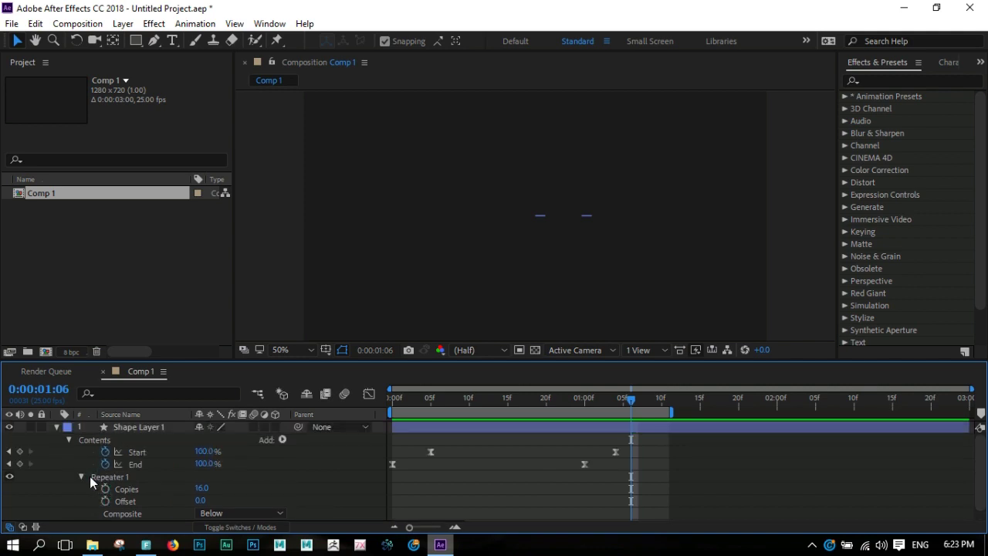
{"action": "left_click", "coordinate": [81, 477]}
{"action": "left_click", "coordinate": [69, 440]}
{"action": "left_click", "coordinate": [56, 427]}
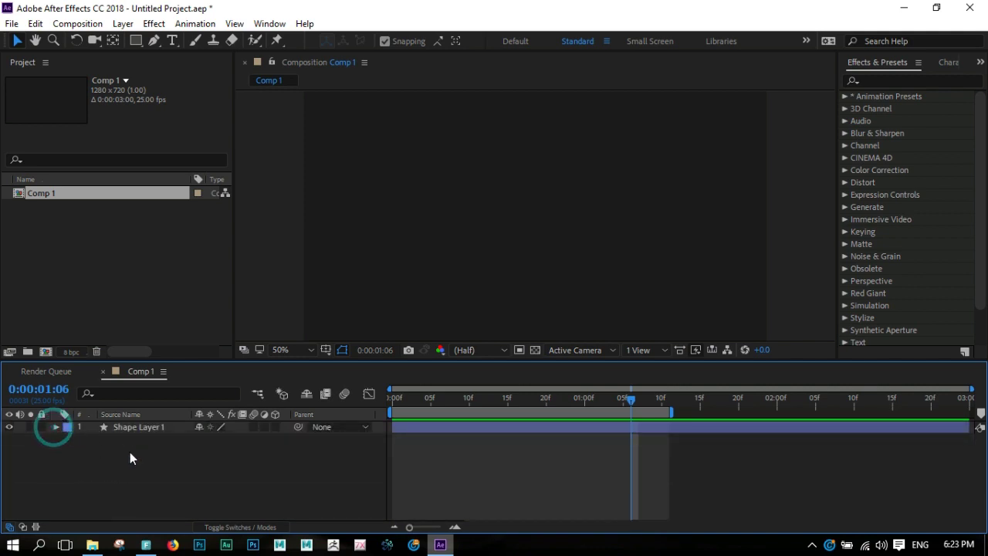
{"action": "left_click", "coordinate": [143, 427]}
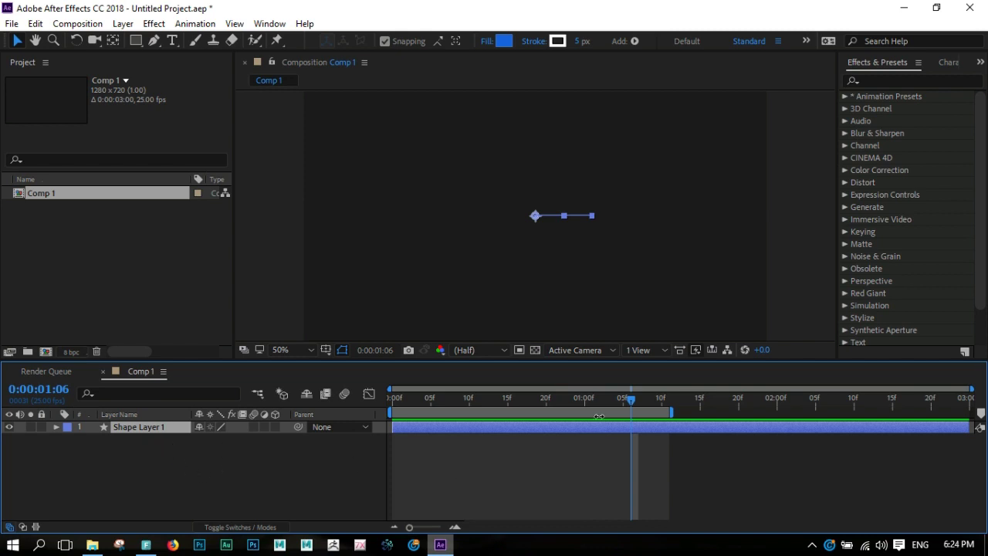
- At frame 13, duplicate Shape Layer 1 through the Edit menu to create Shape Layer 2
{"action": "left_click_drag", "start_coordinate": [630, 401], "coordinate": [491, 401]}
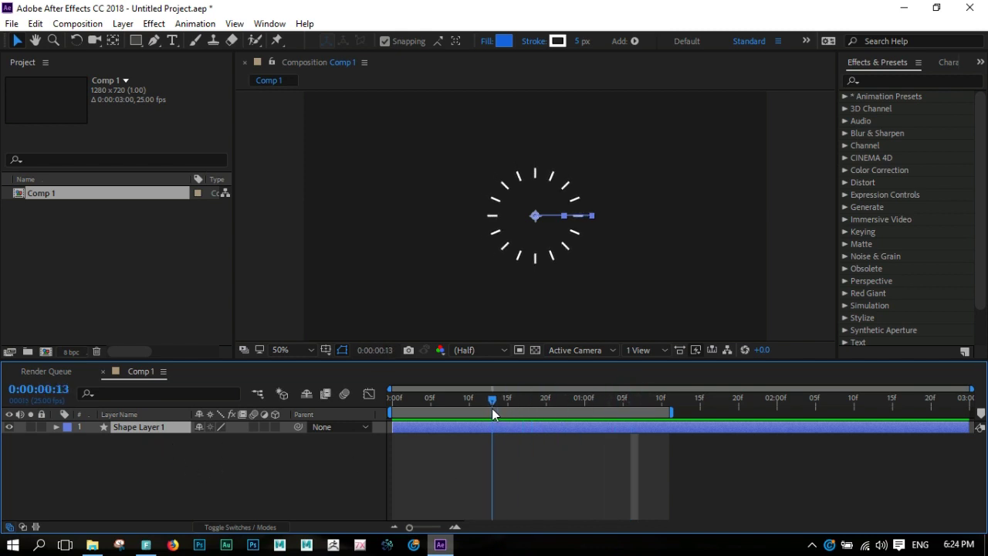
{"action": "key", "text": "period"}
{"action": "key", "text": "period"}
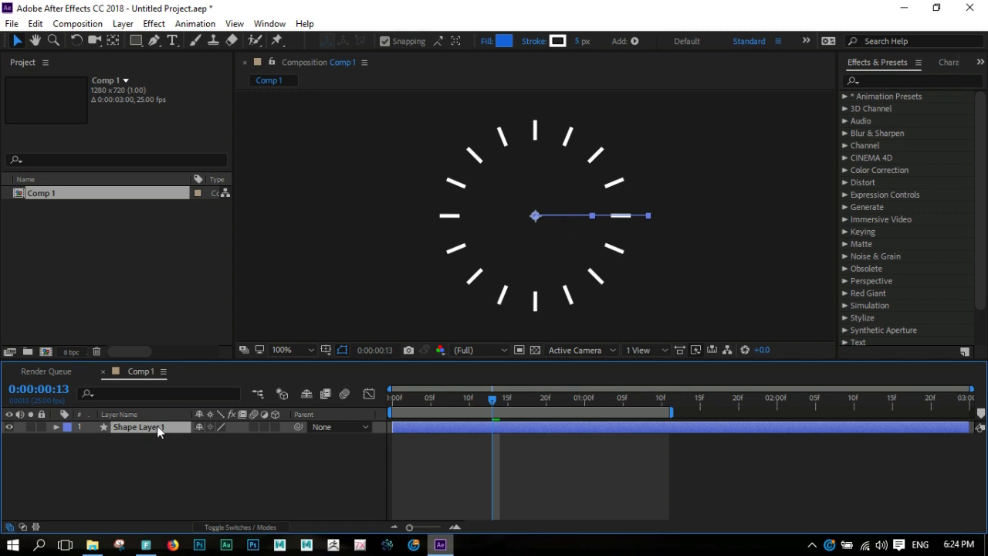
{"action": "left_click", "coordinate": [35, 23]}
{"action": "left_click", "coordinate": [102, 220]}
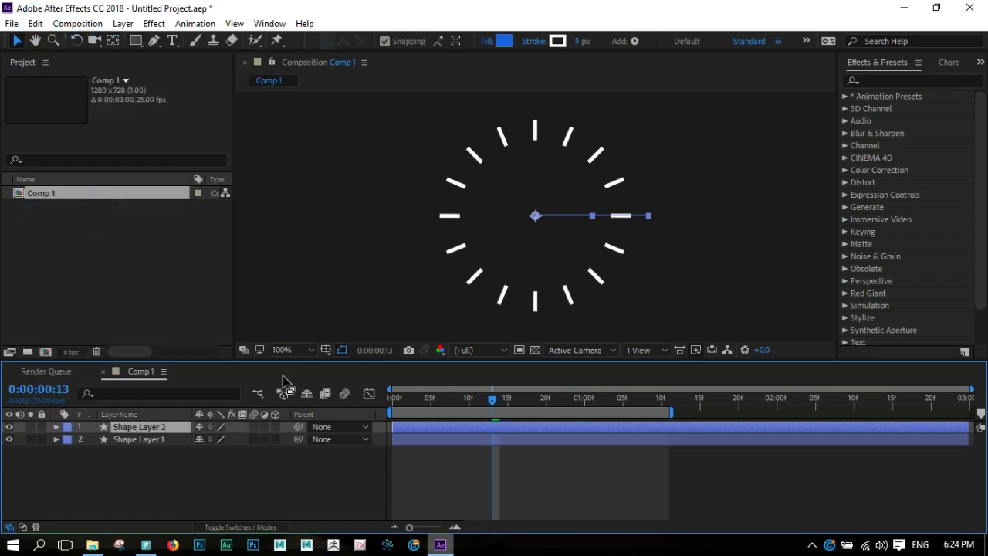
- Rotate Shape Layer 2 by 3°
{"action": "left_click", "coordinate": [149, 428]}
{"action": "key", "text": "r"}
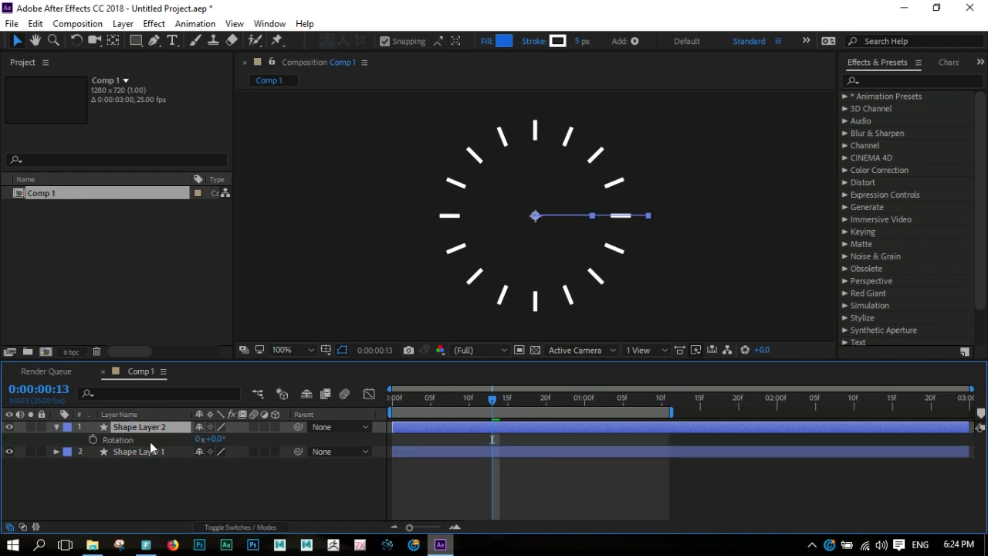
{"action": "left_click_drag", "start_coordinate": [217, 440], "coordinate": [221, 438]}
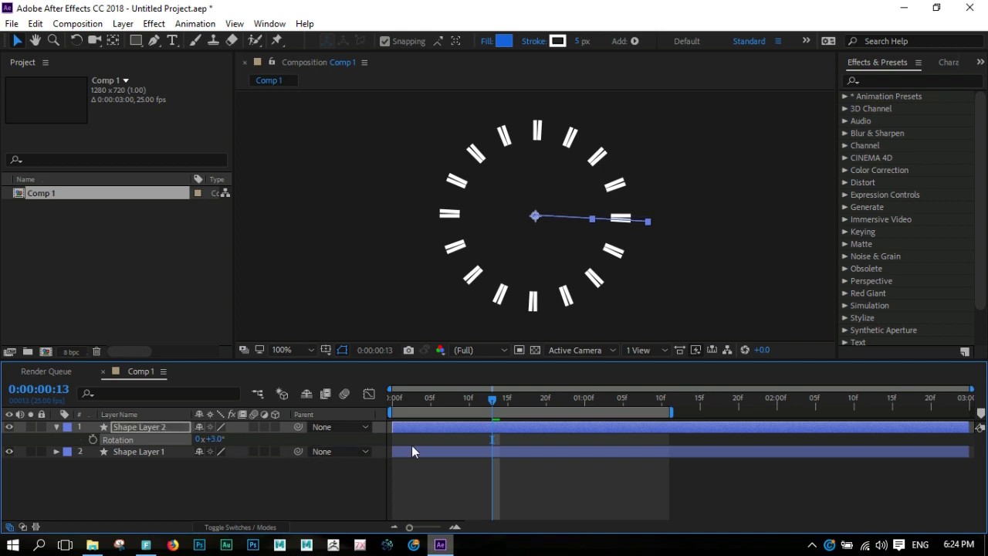
- Make Shape Layer 1 start slightly later, nudging it one frame with Alt+PageDown
{"action": "left_click_drag", "start_coordinate": [410, 453], "coordinate": [417, 451]}
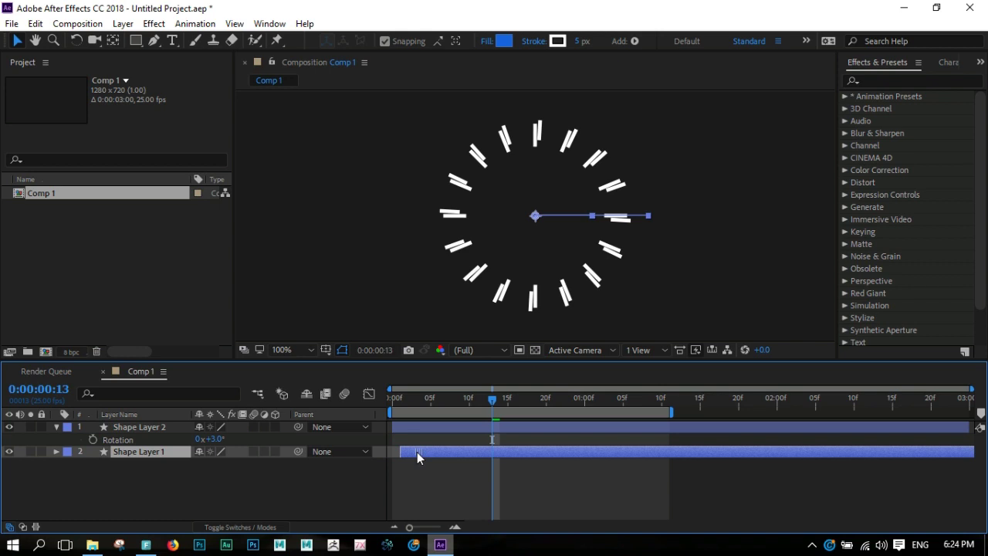
{"action": "key", "text": "alt+Page_Down"}
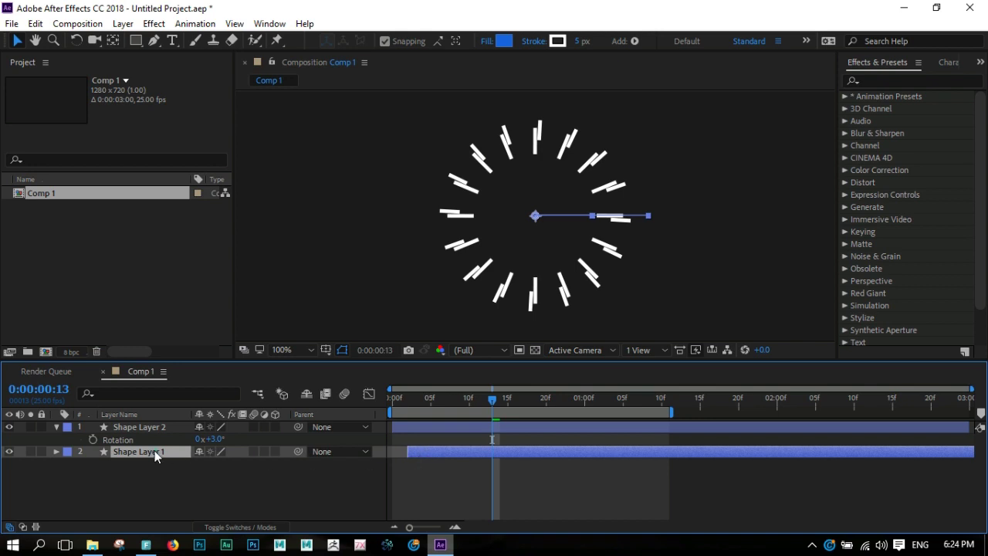
{"action": "left_click", "coordinate": [556, 41]}
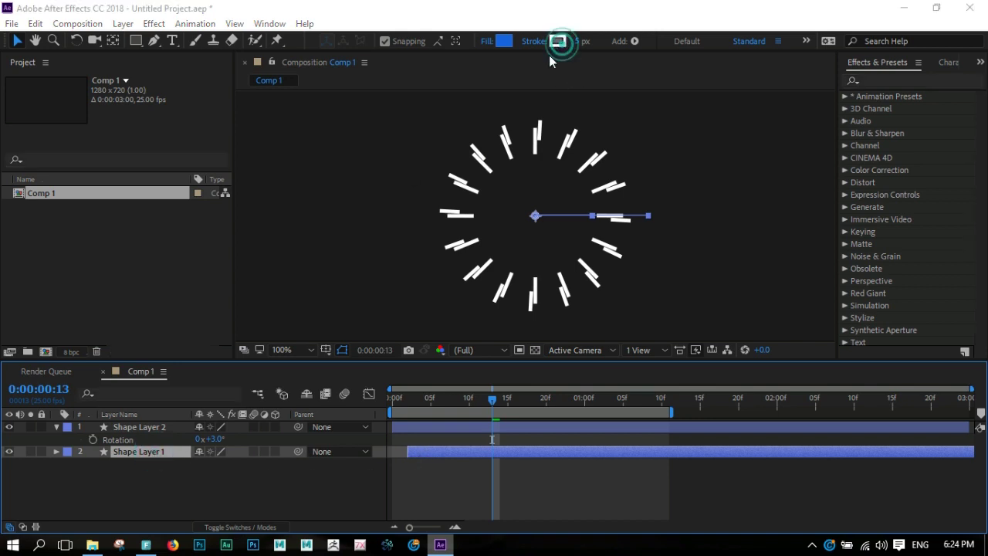
- Change Shape Layer 1's stroke colour to dark grey 262424 and check the dim trailing ticks
{"action": "left_click_drag", "start_coordinate": [593, 126], "coordinate": [709, 85]}
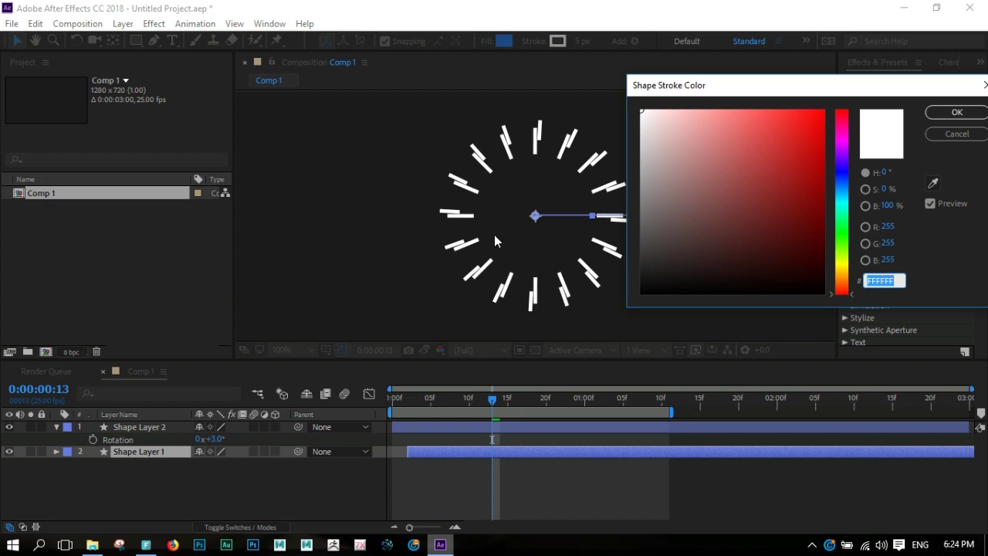
{"action": "left_click", "coordinate": [932, 183]}
{"action": "left_click", "coordinate": [545, 182]}
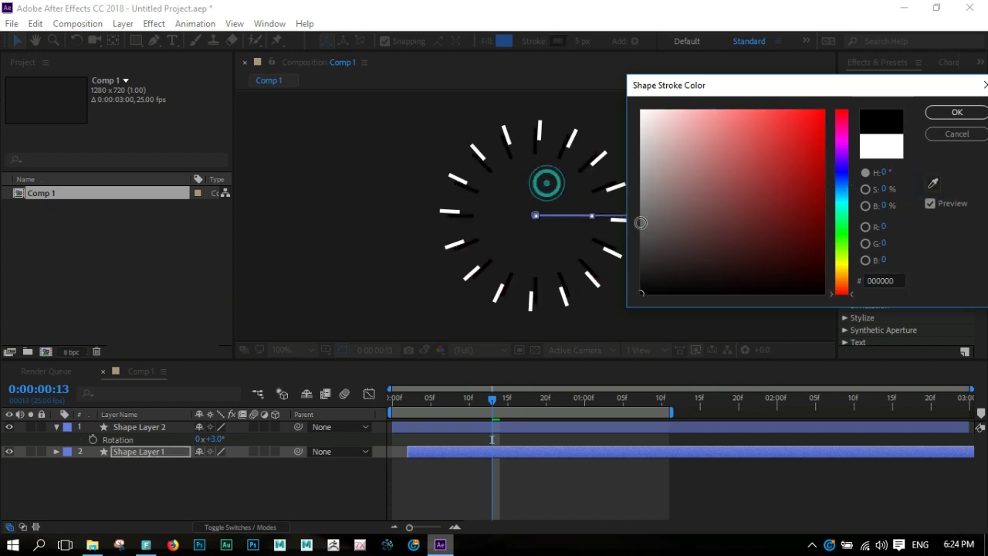
{"action": "left_click", "coordinate": [646, 271]}
{"action": "left_click", "coordinate": [646, 254]}
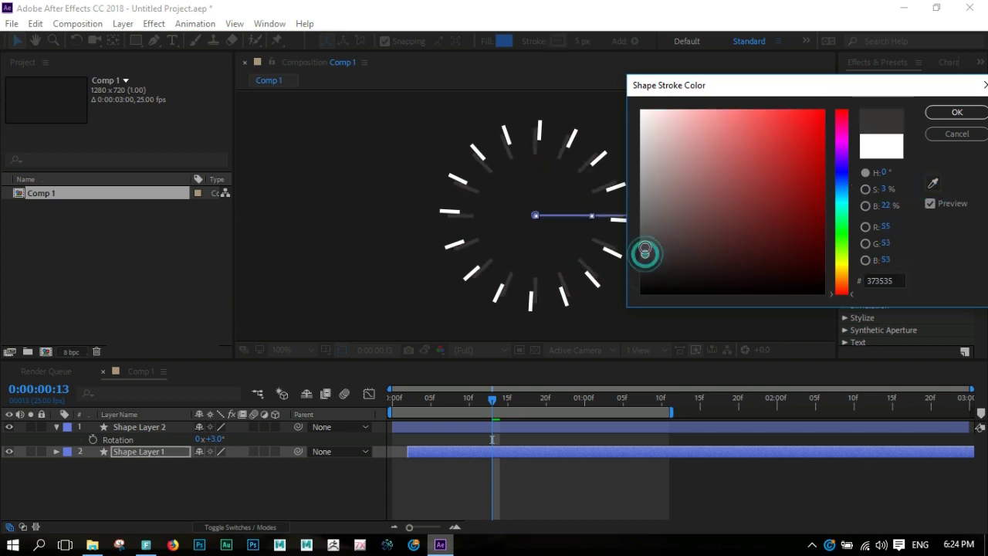
{"action": "left_click", "coordinate": [642, 237]}
{"action": "left_click", "coordinate": [644, 244]}
{"action": "left_click", "coordinate": [644, 252]}
{"action": "left_click", "coordinate": [646, 260]}
{"action": "left_click", "coordinate": [647, 264]}
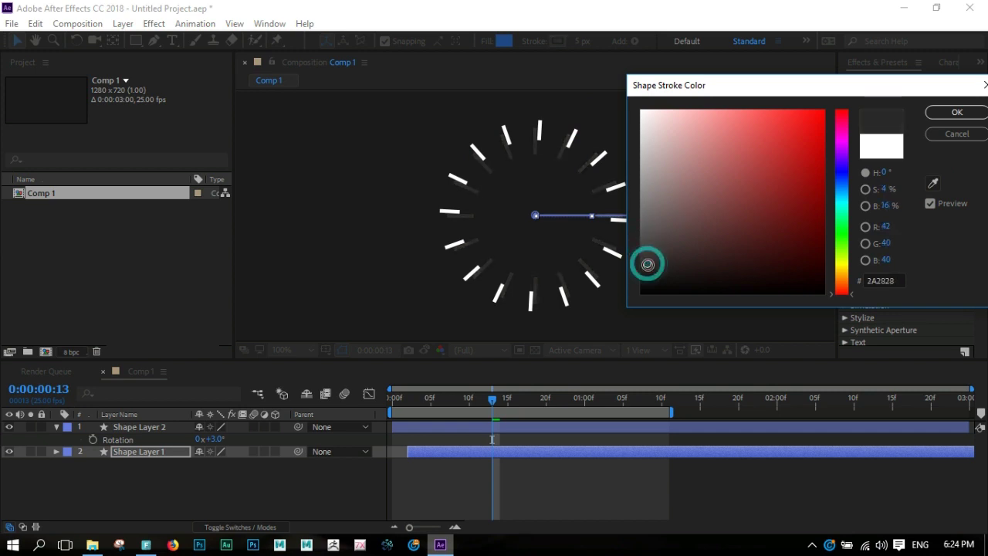
{"action": "left_click", "coordinate": [648, 269]}
{"action": "left_click", "coordinate": [649, 266]}
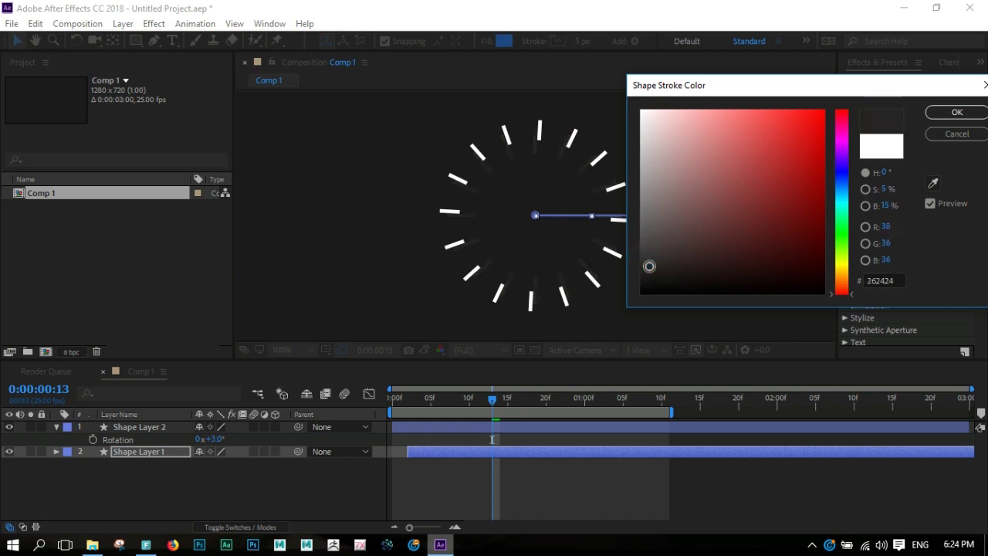
{"action": "left_click", "coordinate": [940, 113]}
{"action": "left_click", "coordinate": [710, 244]}
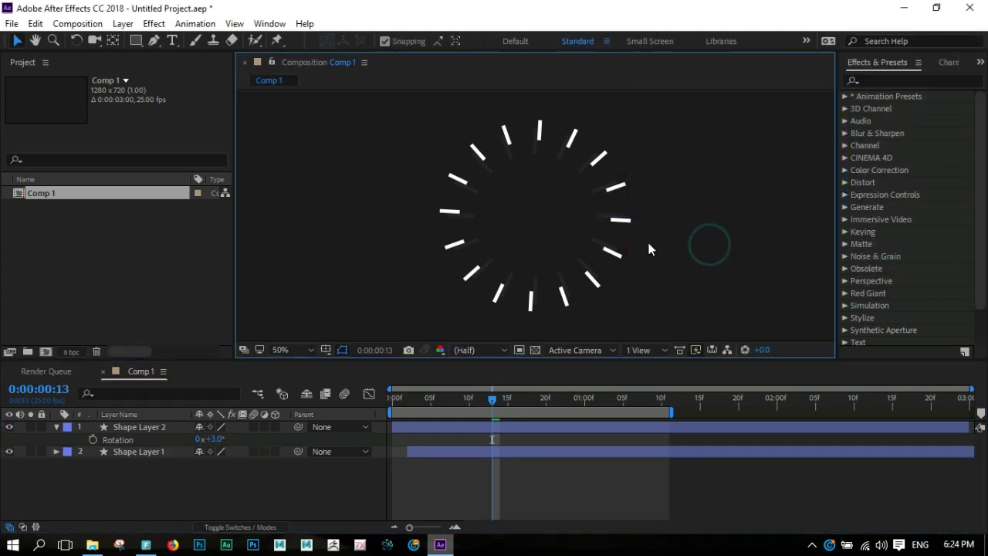
{"action": "key", "text": "comma"}
{"action": "key", "text": "space"}
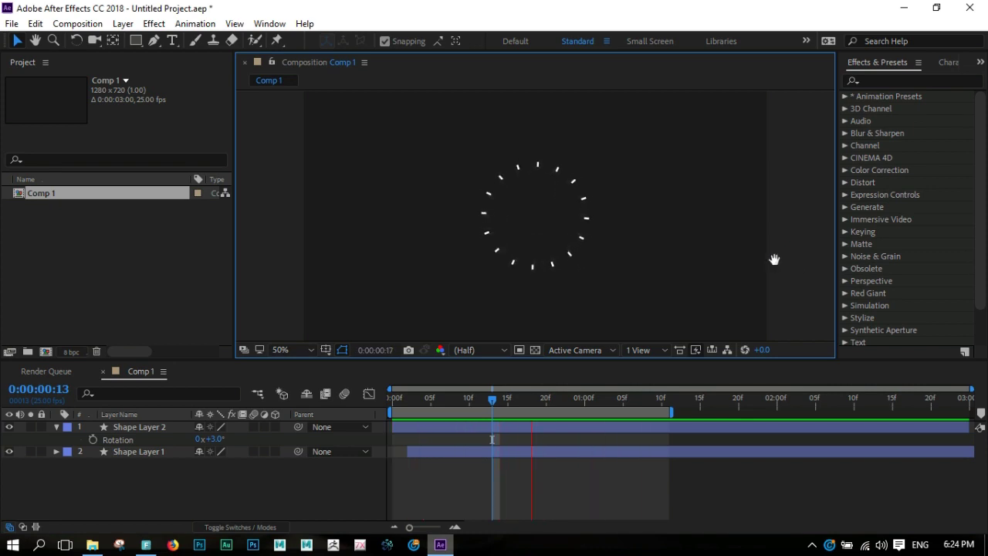
{"action": "left_click", "coordinate": [554, 395]}
{"action": "left_click", "coordinate": [141, 453]}
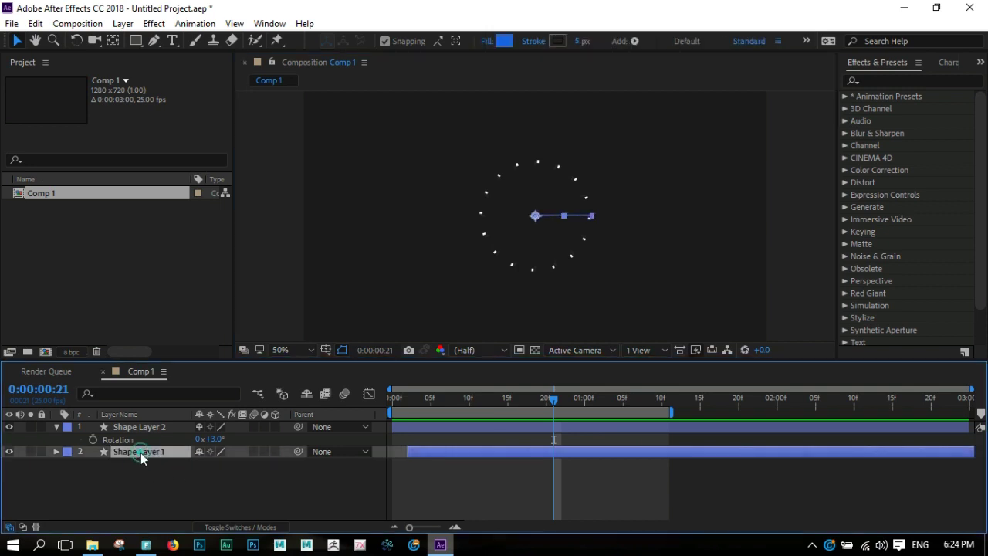
- Lighten Shape Layer 1's stroke to dark grey 434040
{"action": "left_click", "coordinate": [16, 451]}
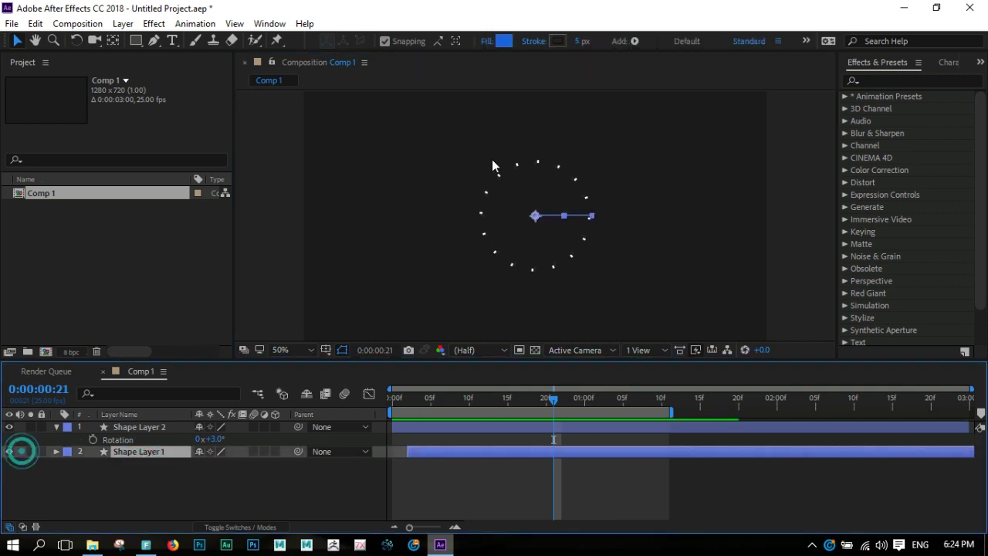
{"action": "left_click", "coordinate": [556, 42]}
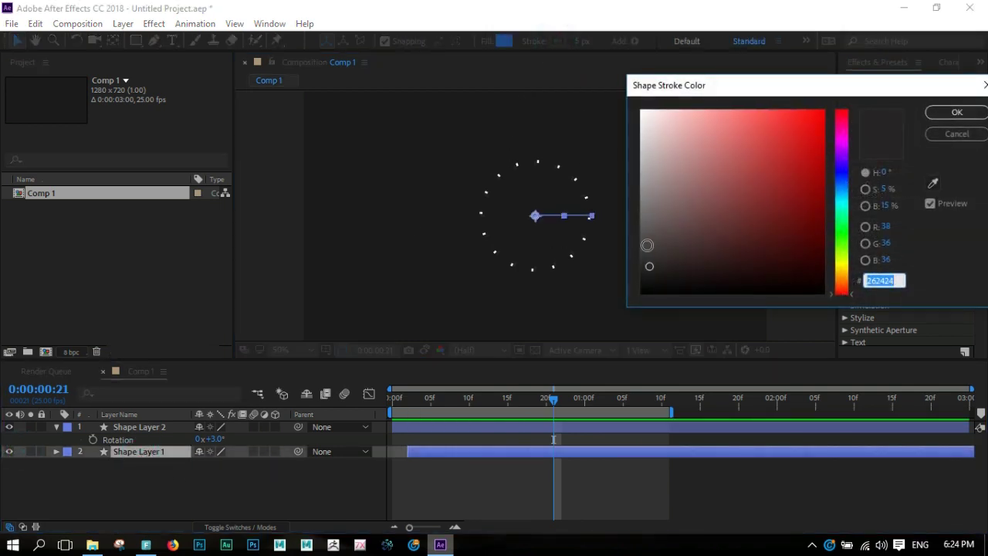
{"action": "left_click", "coordinate": [647, 245]}
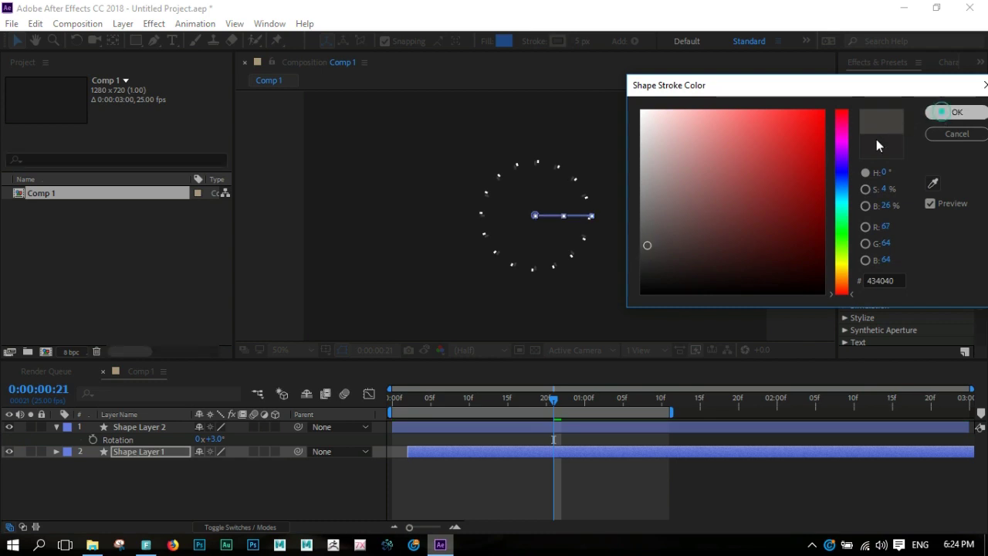
{"action": "left_click", "coordinate": [956, 112]}
{"action": "left_click", "coordinate": [786, 194]}
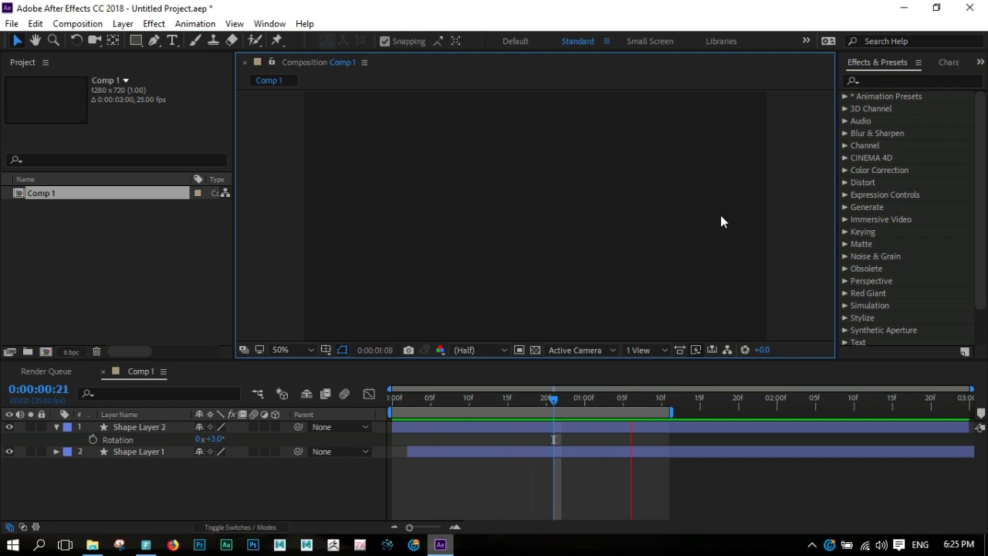
- Shift Shape Layer 1 another frame later and preview the wider delay before the grey trails
{"action": "key", "text": "space"}
{"action": "left_click_drag", "start_coordinate": [436, 455], "coordinate": [444, 454]}
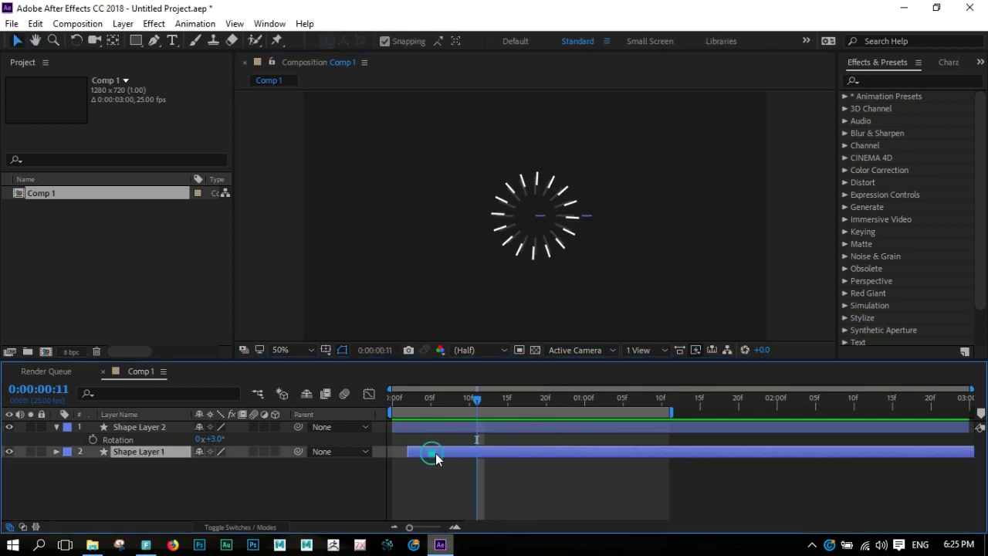
{"action": "left_click", "coordinate": [793, 240]}
{"action": "key", "text": "space"}
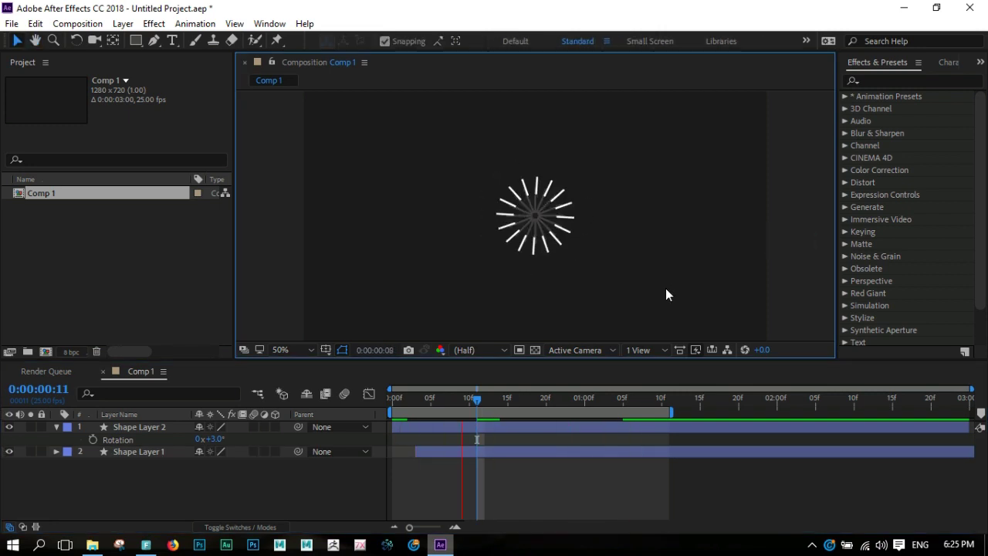
{"action": "left_click", "coordinate": [139, 485]}
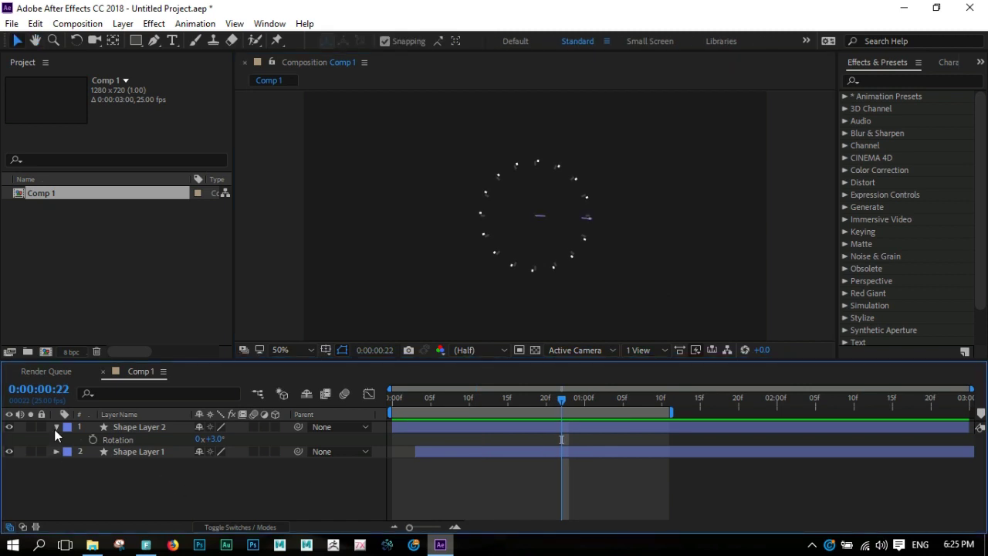
- Duplicate Shape Layer 2 as Shape Layer 3, start it around 16f, and move it up-right of centre
{"action": "left_click", "coordinate": [55, 427]}
{"action": "left_click", "coordinate": [142, 427]}
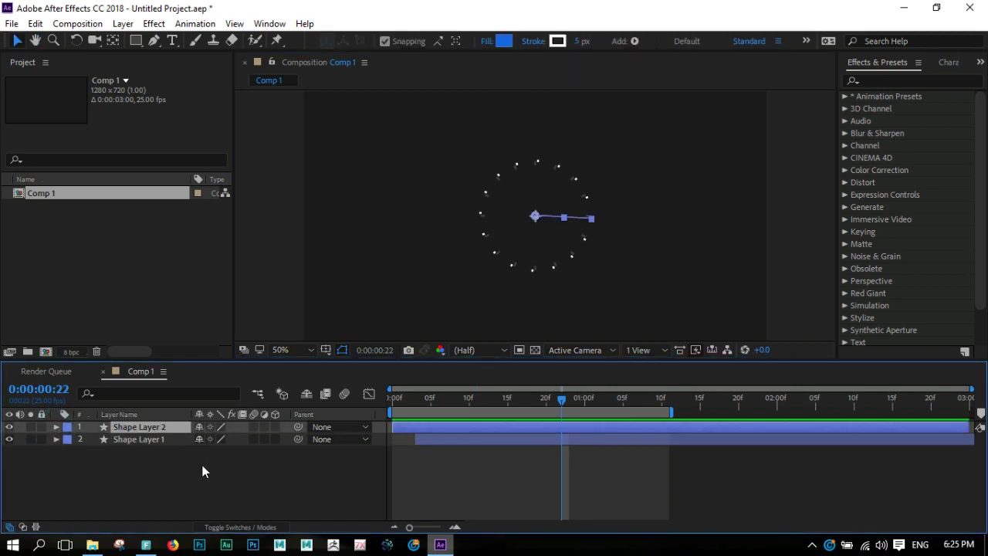
{"action": "key", "text": "ctrl+d"}
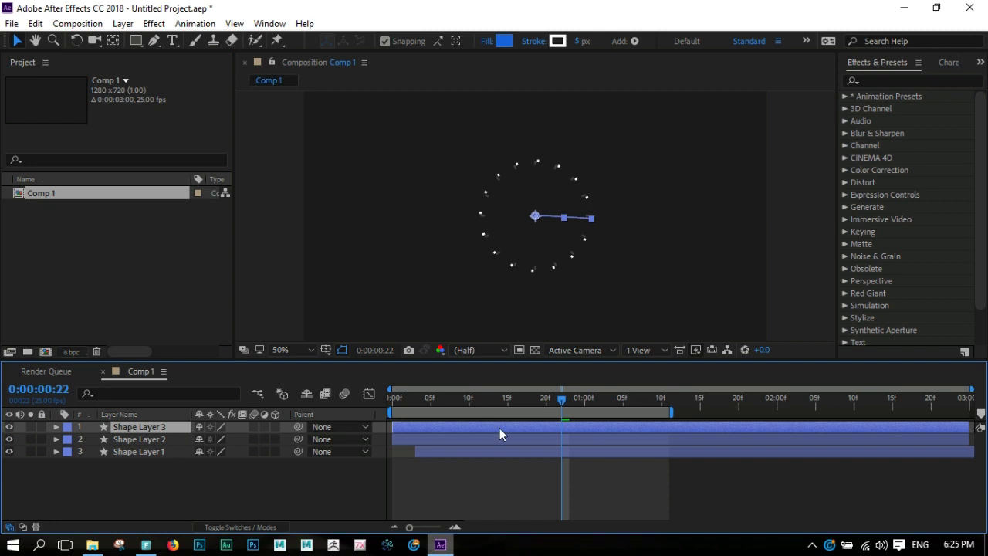
{"action": "left_click_drag", "start_coordinate": [442, 428], "coordinate": [569, 429]}
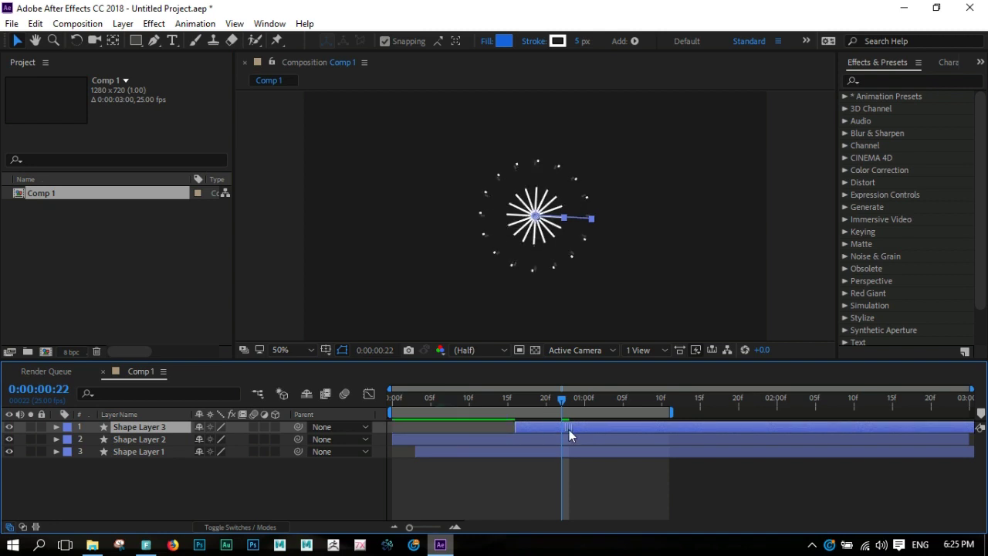
{"action": "left_click_drag", "start_coordinate": [535, 217], "coordinate": [578, 181]}
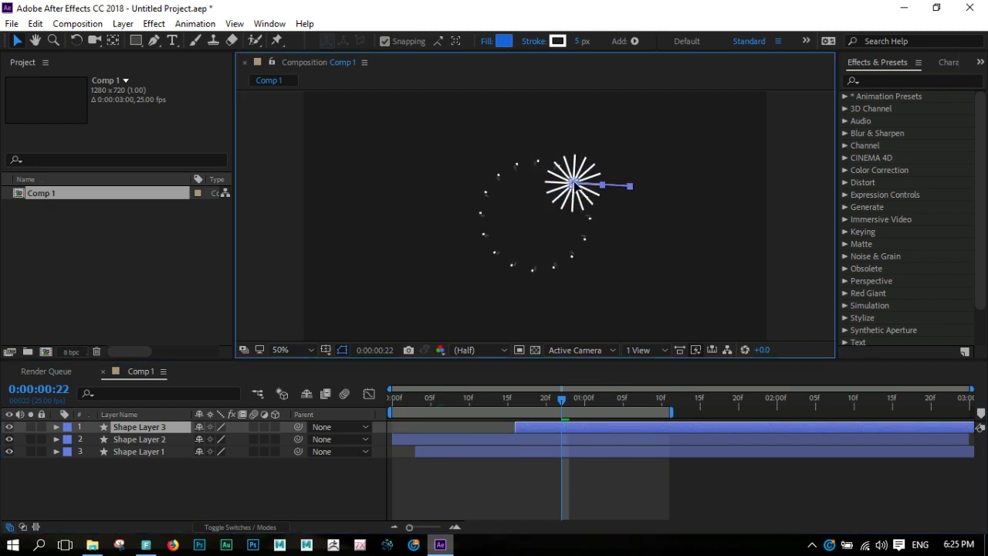
{"action": "key", "text": "Return"}
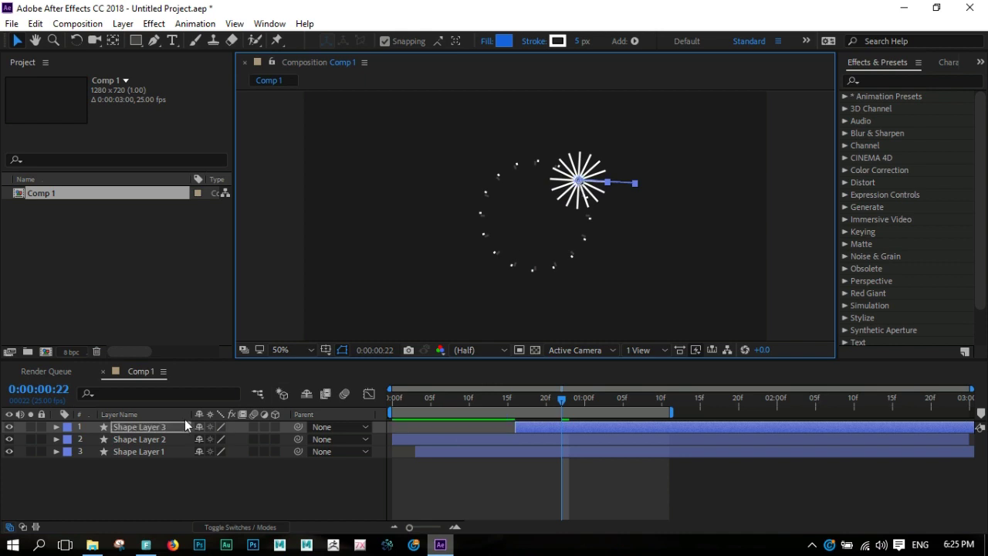
{"action": "left_click_drag", "start_coordinate": [562, 400], "coordinate": [655, 400]}
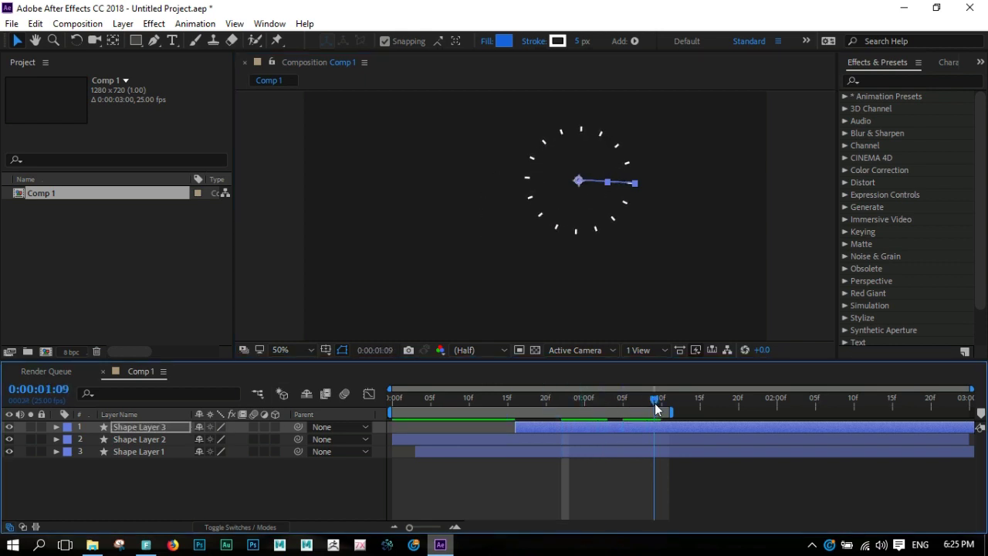
{"action": "key", "text": "s"}
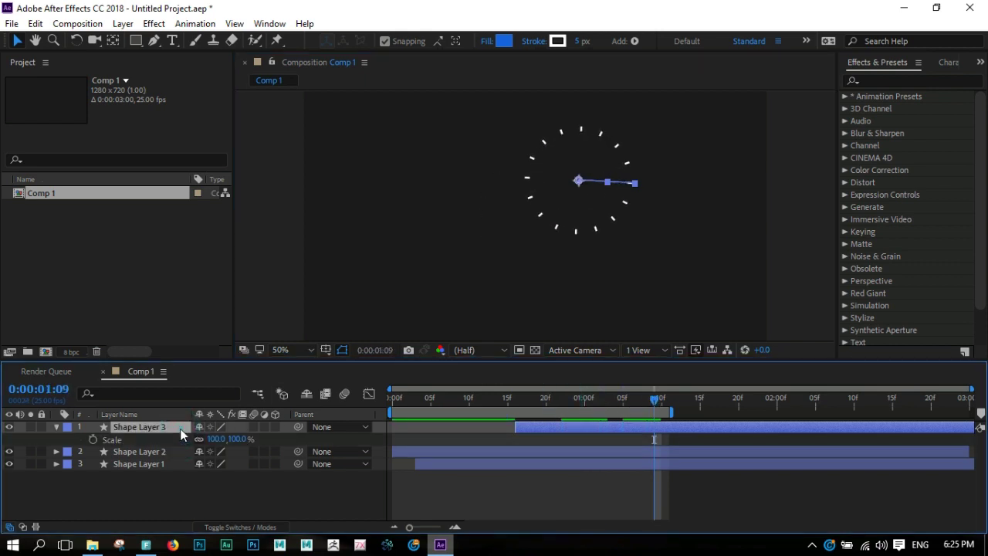
- Scale Shape Layer 3 to 48%, duplicate it as Shape Layer 4, and start Shape Layer 3 earlier (~10f)
{"action": "left_click_drag", "start_coordinate": [240, 440], "coordinate": [200, 441]}
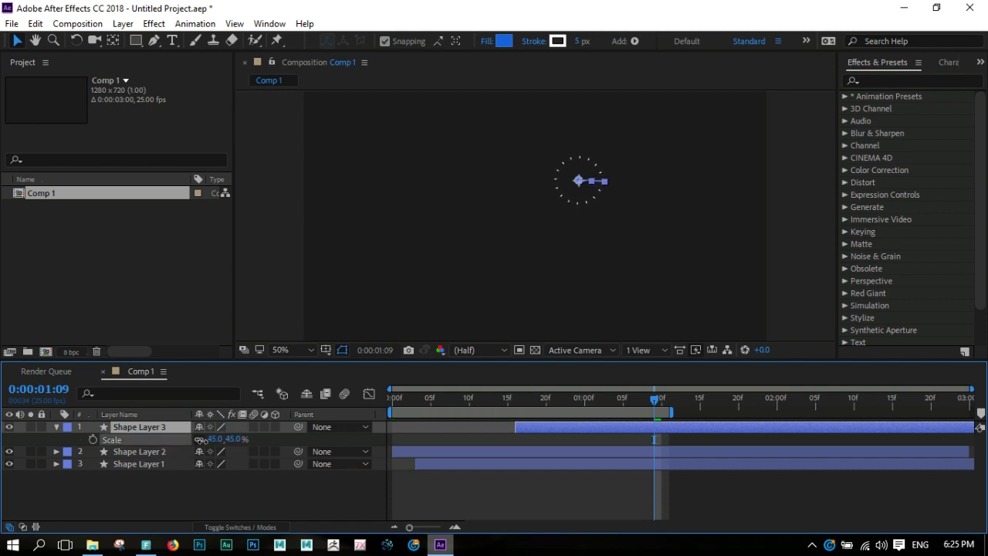
{"action": "left_click_drag", "start_coordinate": [200, 439], "coordinate": [203, 440]}
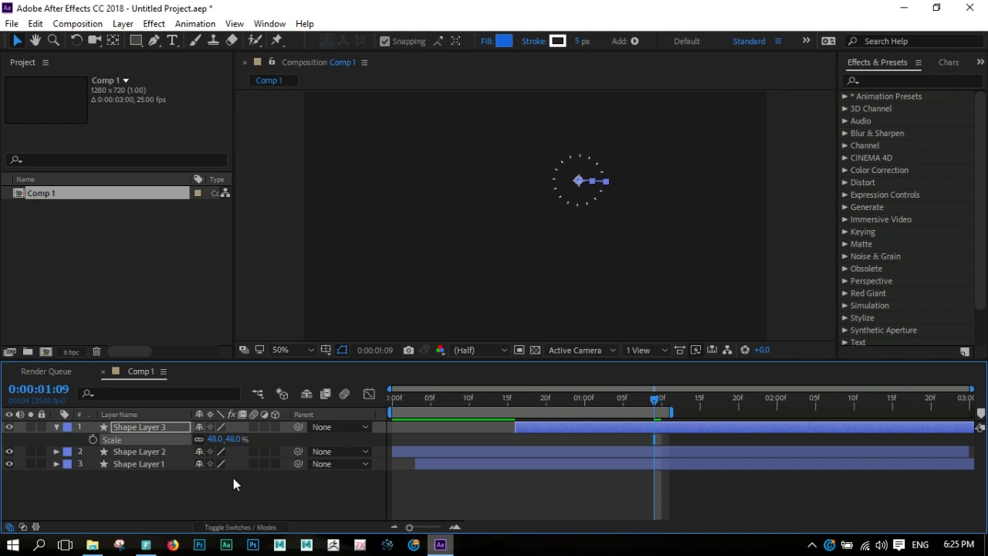
{"action": "key", "text": "ctrl+d"}
{"action": "left_click_drag", "start_coordinate": [538, 440], "coordinate": [490, 444]}
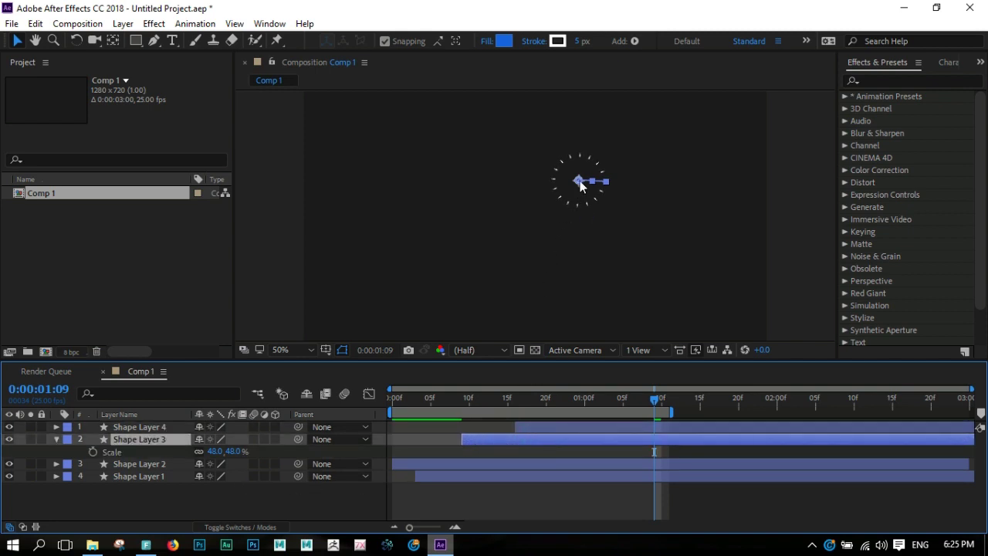
- At about frame 12, move the small Shape Layer 3 burst left of and below centre
{"action": "left_click_drag", "start_coordinate": [578, 181], "coordinate": [507, 228]}
{"action": "left_click_drag", "start_coordinate": [525, 400], "coordinate": [476, 399]}
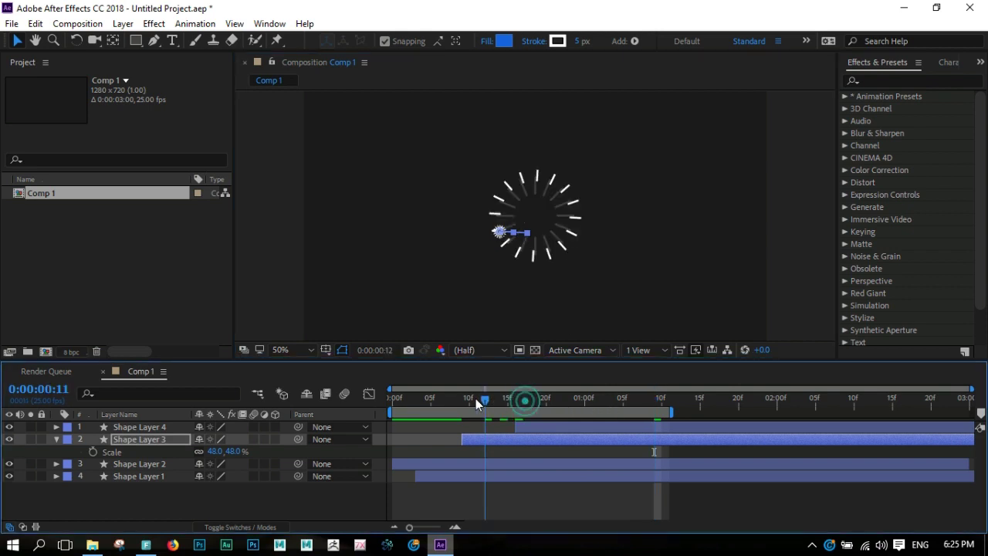
{"action": "left_click_drag", "start_coordinate": [499, 236], "coordinate": [491, 241]}
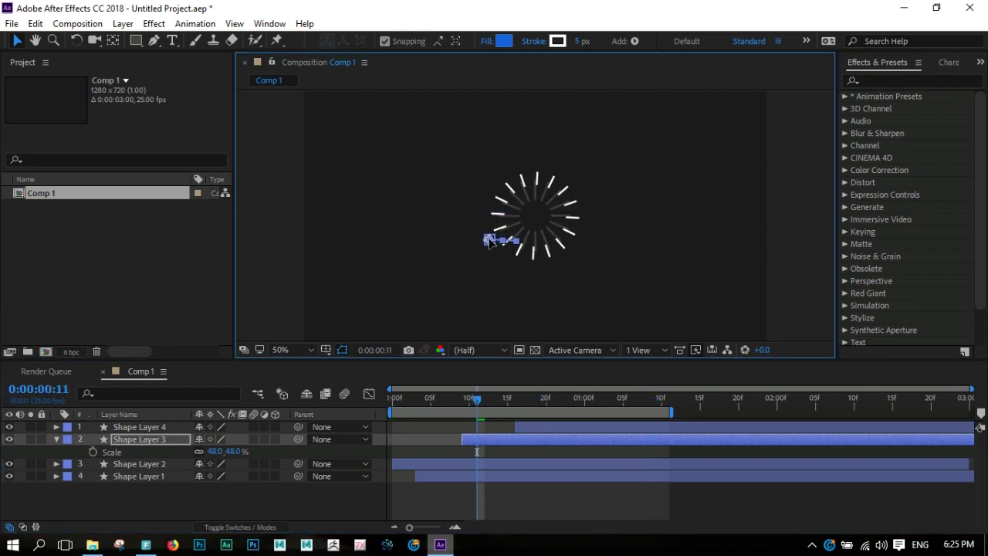
- Change Shape Layer 3's stroke colour to blue 007EFF
{"action": "left_click", "coordinate": [559, 42]}
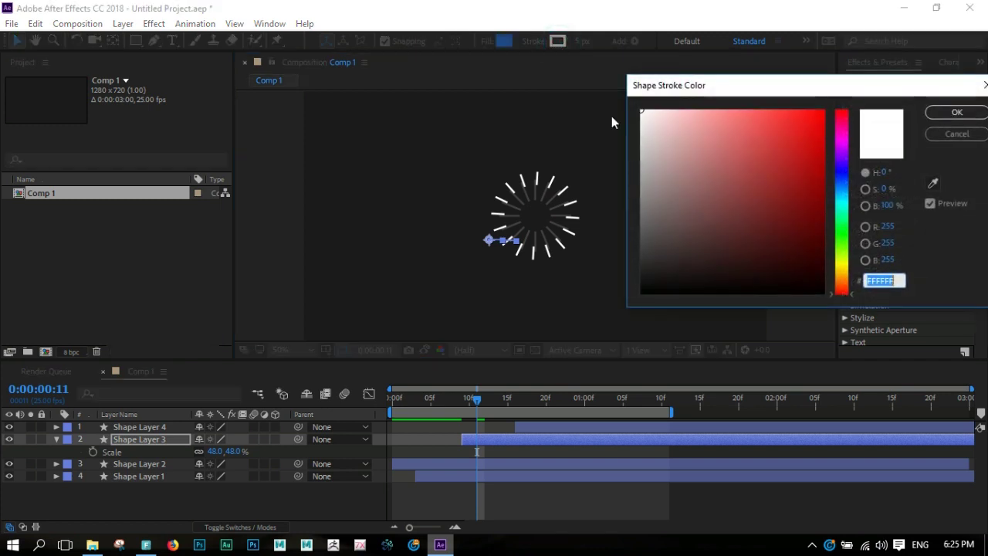
{"action": "left_click", "coordinate": [840, 193]}
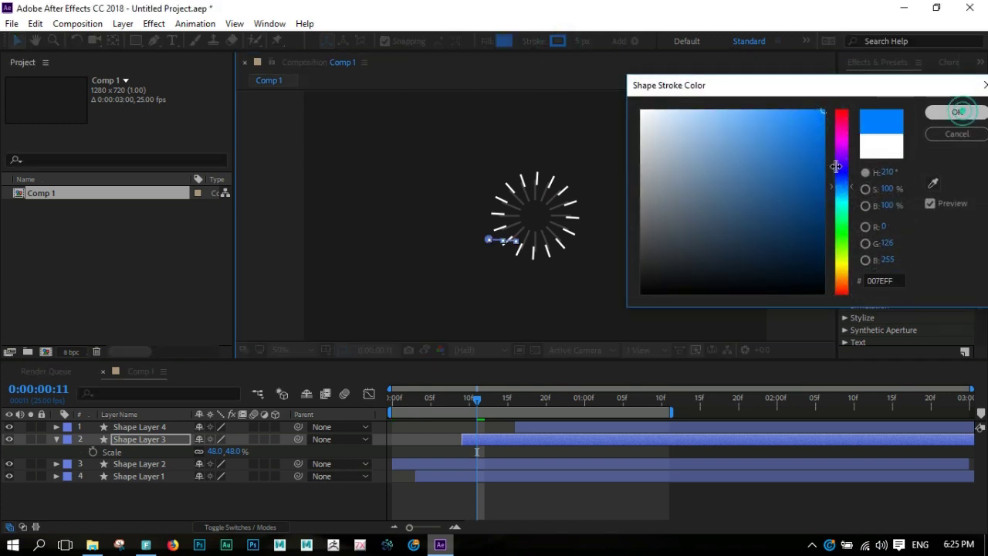
{"action": "left_click", "coordinate": [956, 112]}
{"action": "left_click", "coordinate": [804, 229]}
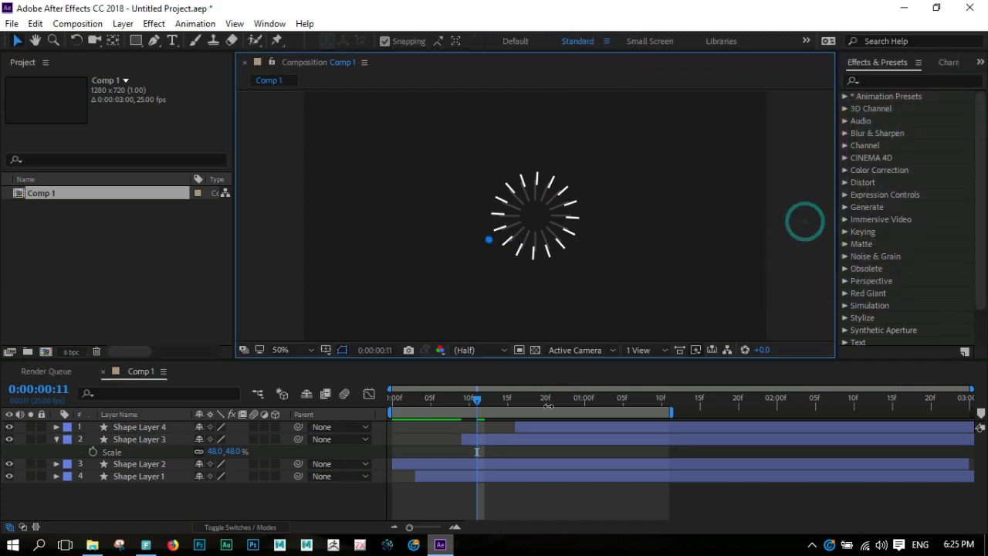
- Preview the animation, then shift Shape Layers 3 and 4 to start earlier, staggering the two small bursts
{"action": "left_click", "coordinate": [470, 399]}
{"action": "left_click_drag", "start_coordinate": [480, 399], "coordinate": [654, 414]}
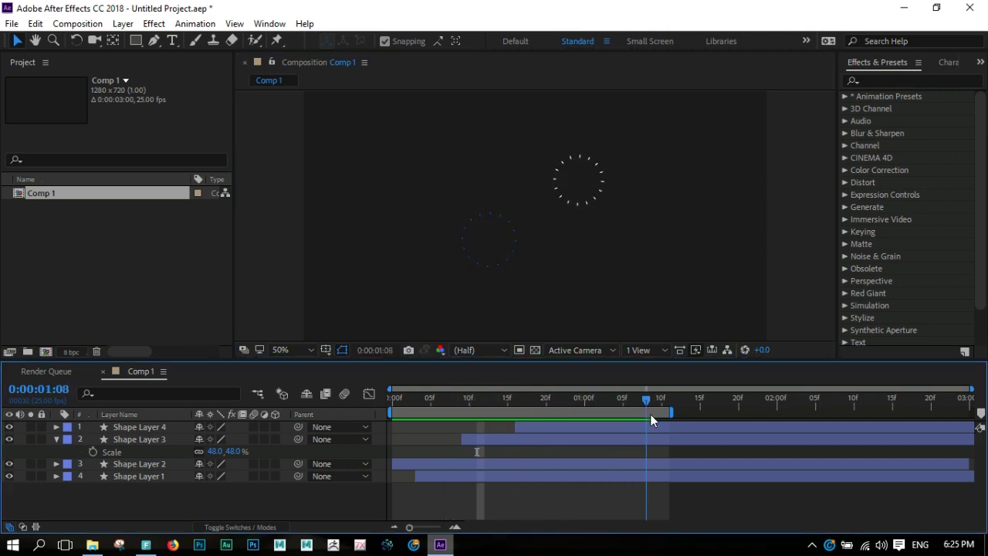
{"action": "left_click", "coordinate": [800, 228]}
{"action": "key", "text": "space"}
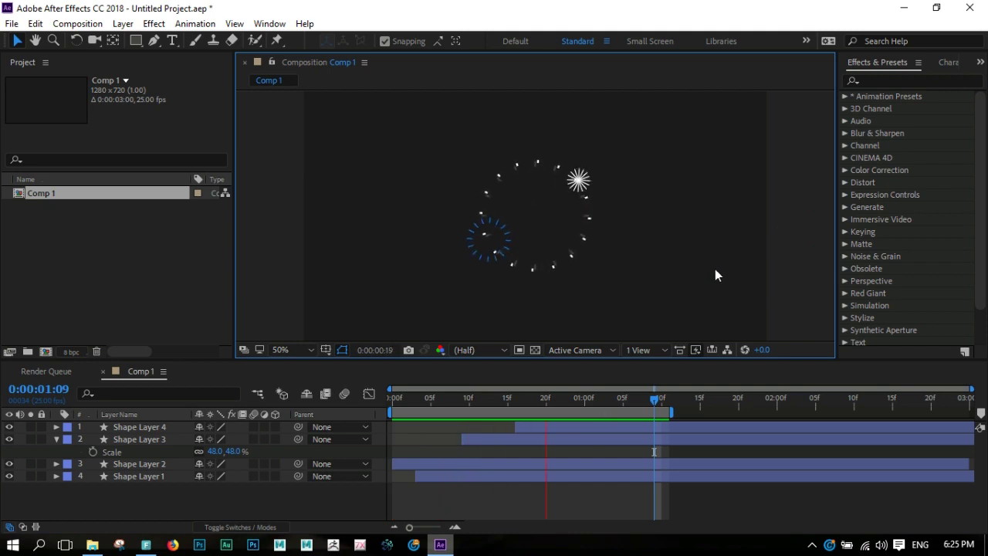
{"action": "key", "text": "space"}
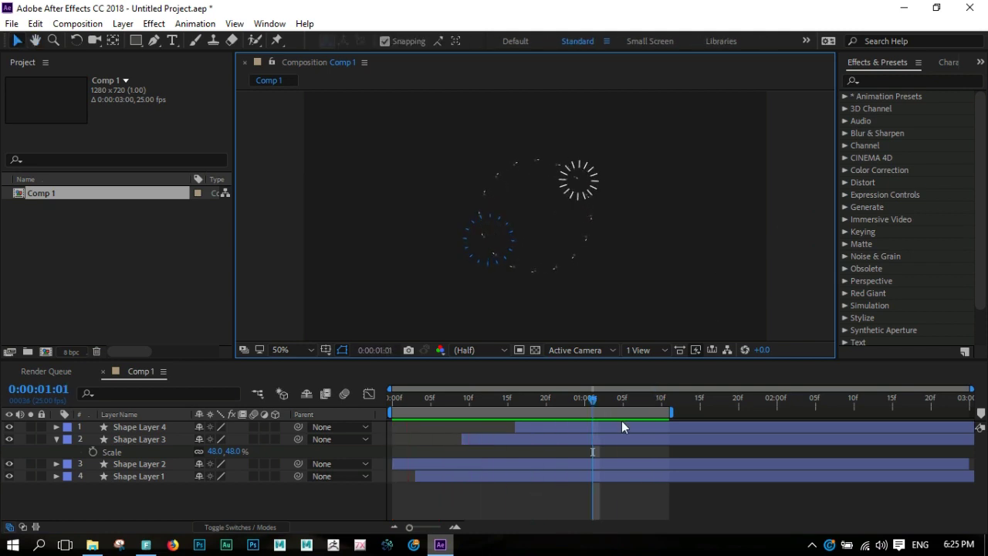
{"action": "mouse_move", "coordinate": [498, 441]}
{"action": "left_mouse_down"}
{"action": "mouse_move", "coordinate": [483, 440]}
{"action": "mouse_move", "coordinate": [497, 429]}
{"action": "mouse_move", "coordinate": [508, 439]}
{"action": "left_mouse_up"}
{"action": "left_click", "coordinate": [465, 440], "text": "shift"}
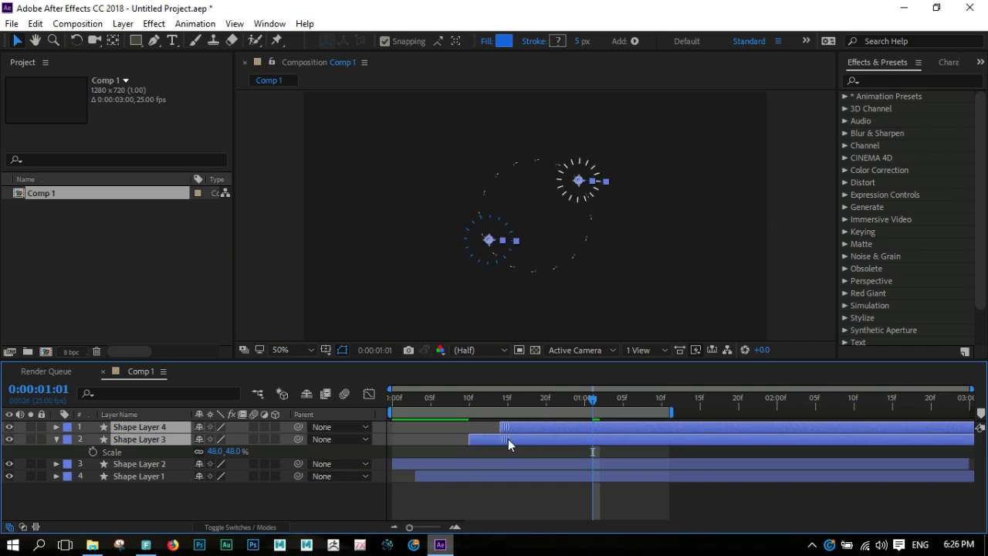
- Make Shape Layer 4 start slightly earlier and preview the timing
{"action": "left_click", "coordinate": [524, 426]}
{"action": "left_click_drag", "start_coordinate": [551, 427], "coordinate": [531, 427]}
{"action": "left_click", "coordinate": [801, 260]}
{"action": "key", "text": "space"}
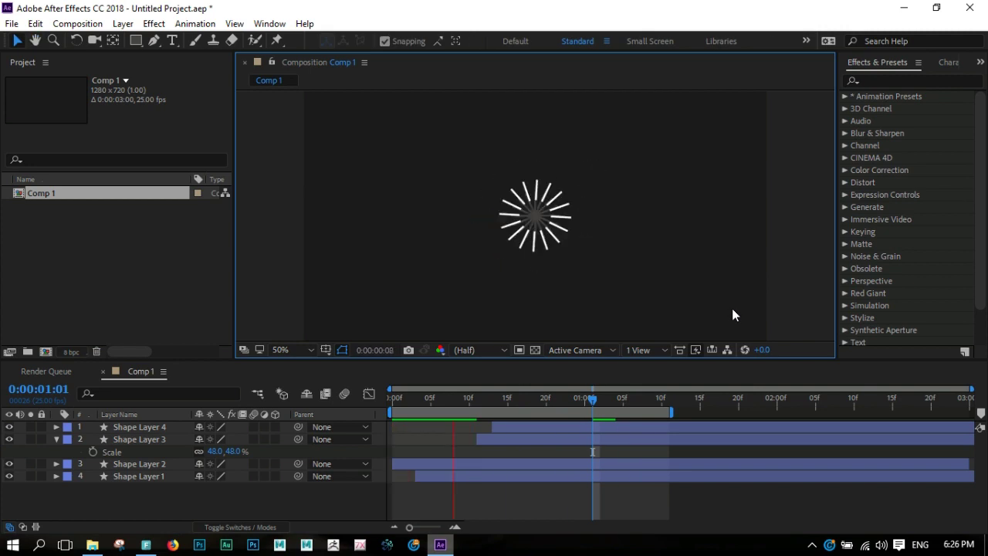
{"action": "key", "text": "space"}
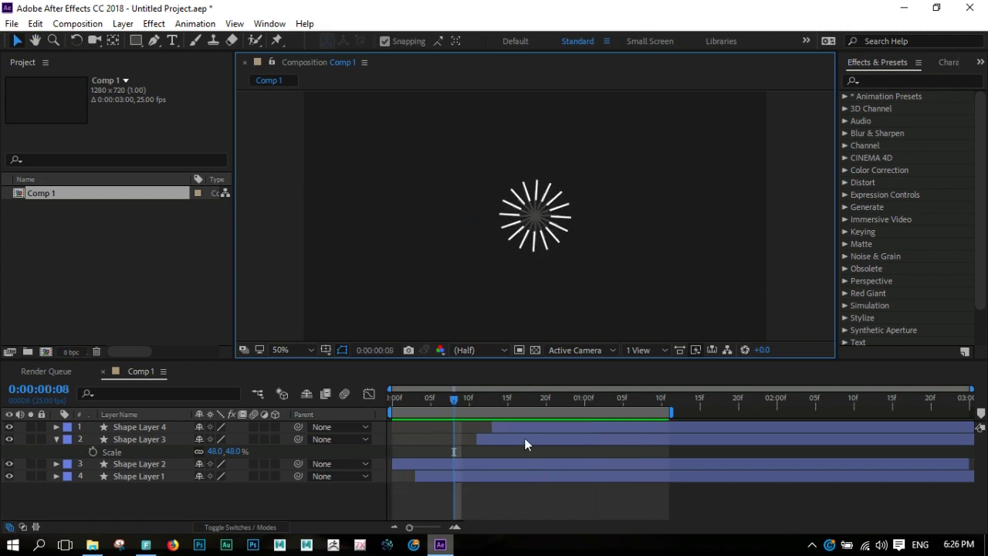
- At 0:00:00:17, move the blue burst farther lower-left and the small white burst farther upper-right, then preview
{"action": "left_click", "coordinate": [525, 438]}
{"action": "left_click_drag", "start_coordinate": [479, 398], "coordinate": [524, 398]}
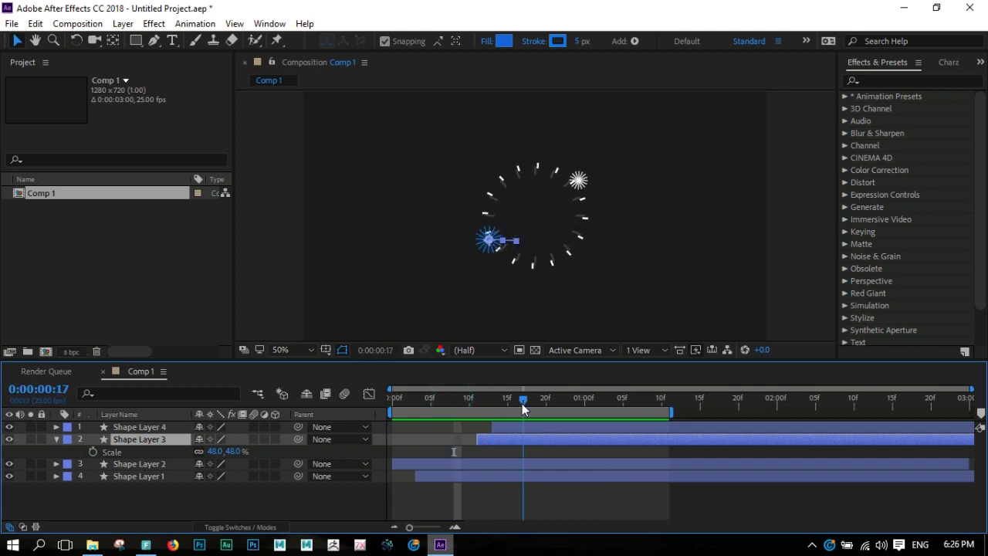
{"action": "left_click_drag", "start_coordinate": [491, 238], "coordinate": [481, 247]}
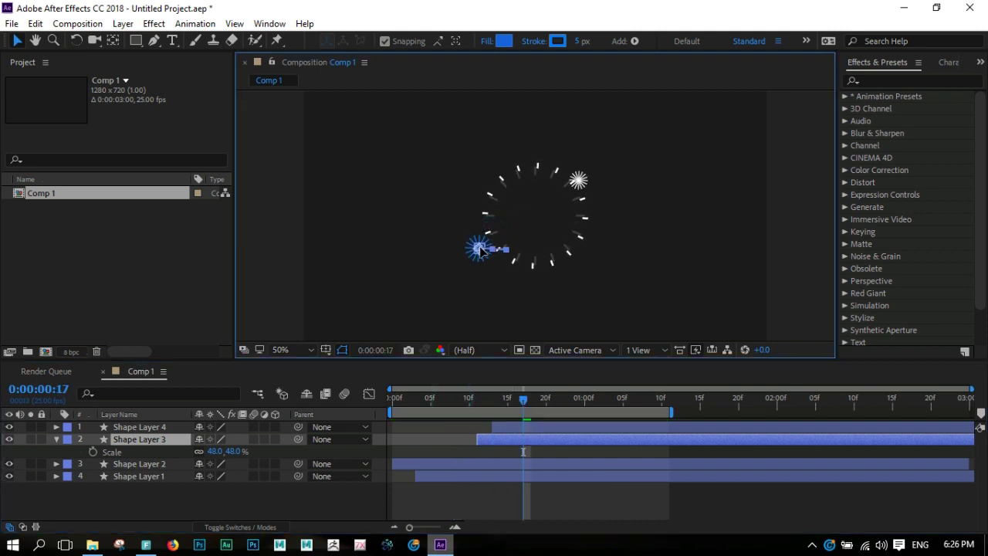
{"action": "left_click", "coordinate": [555, 426]}
{"action": "left_click_drag", "start_coordinate": [581, 181], "coordinate": [603, 166]}
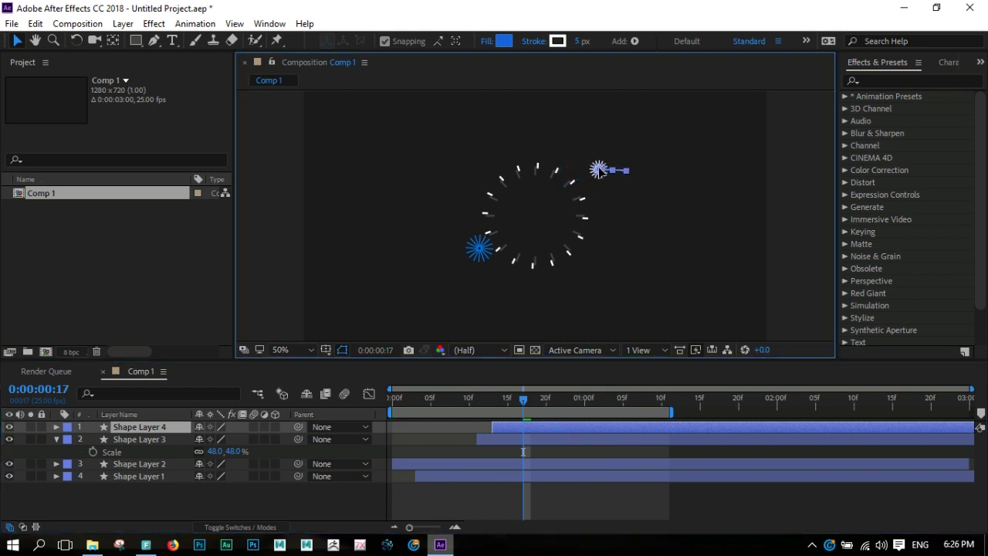
{"action": "left_click", "coordinate": [715, 237]}
{"action": "key", "text": "space"}
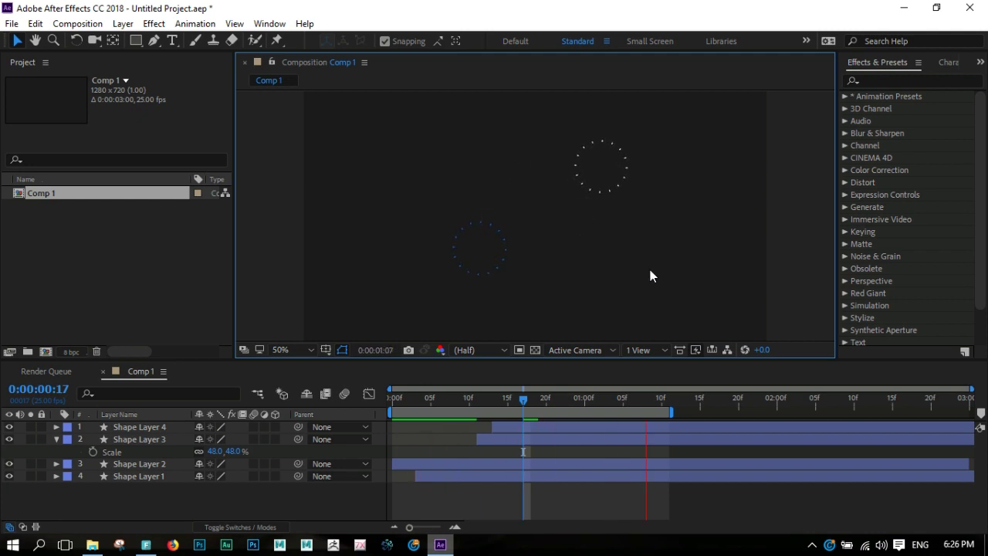
{"action": "key", "text": "space"}
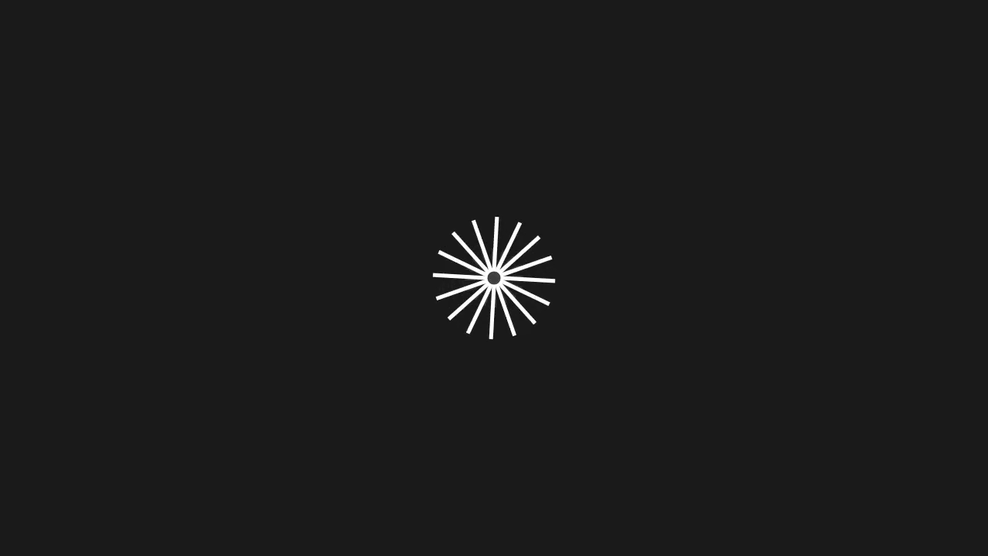